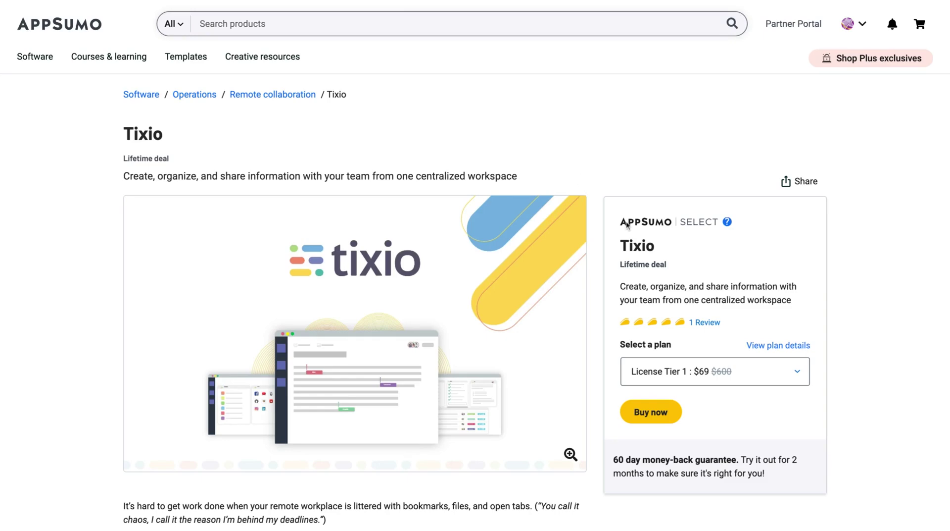
Step: Read through the Tixio deal's overview from its introduction to the plans and features
scroll(597, 248, down, 3)
scroll(596, 248, down, 7)
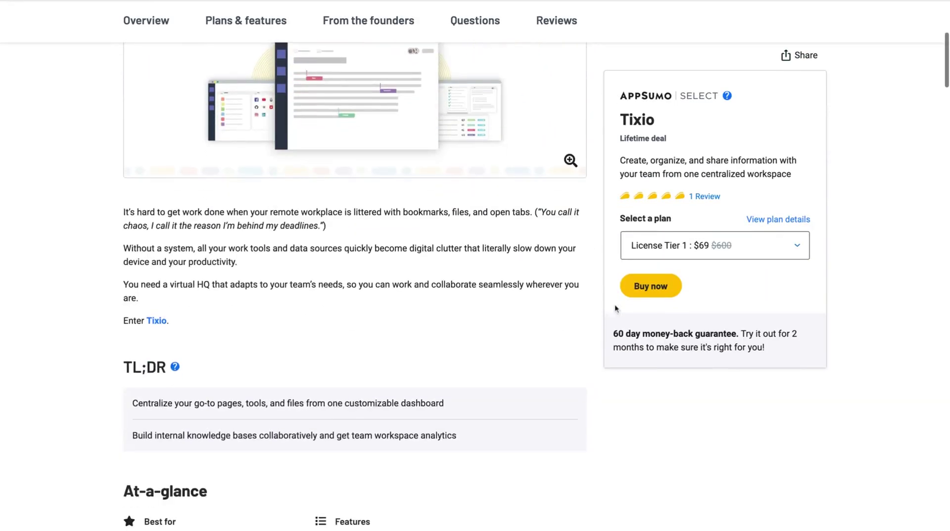
scroll(597, 349, down, 1)
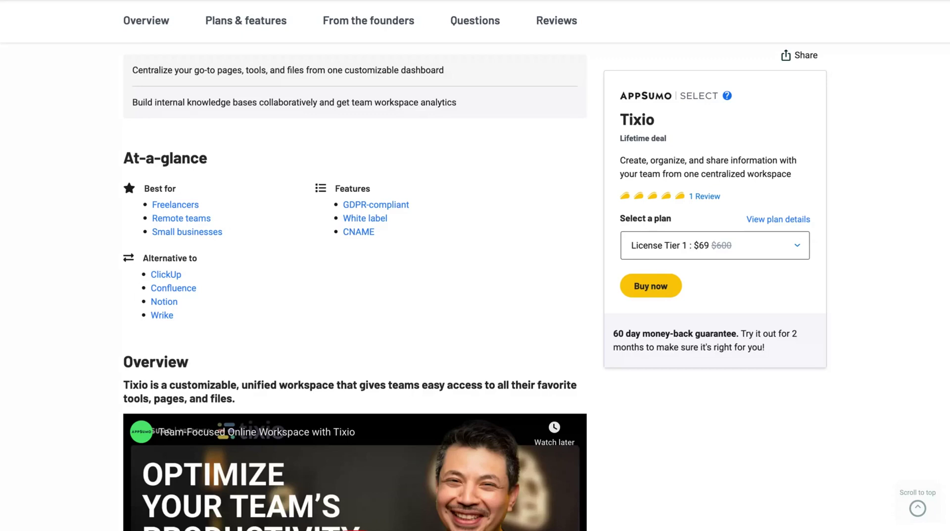
scroll(562, 223, up, 2)
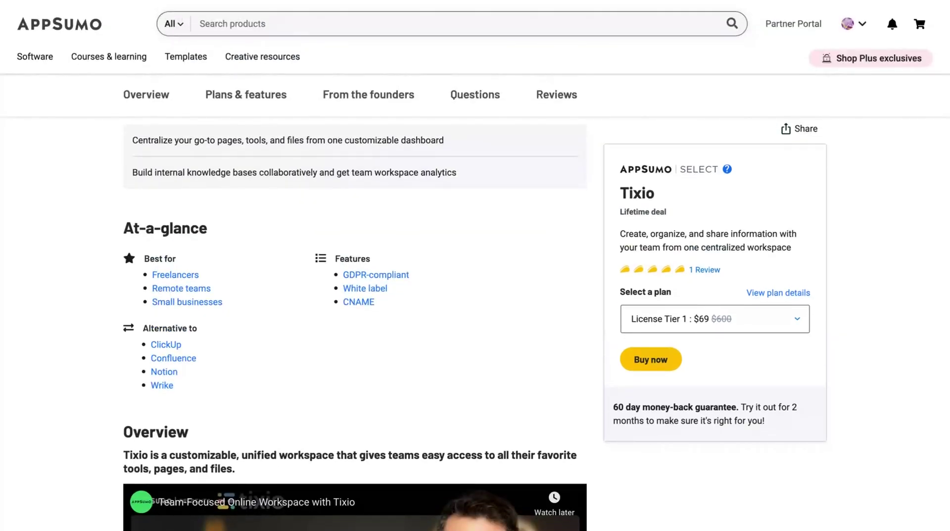
scroll(595, 288, down, 8)
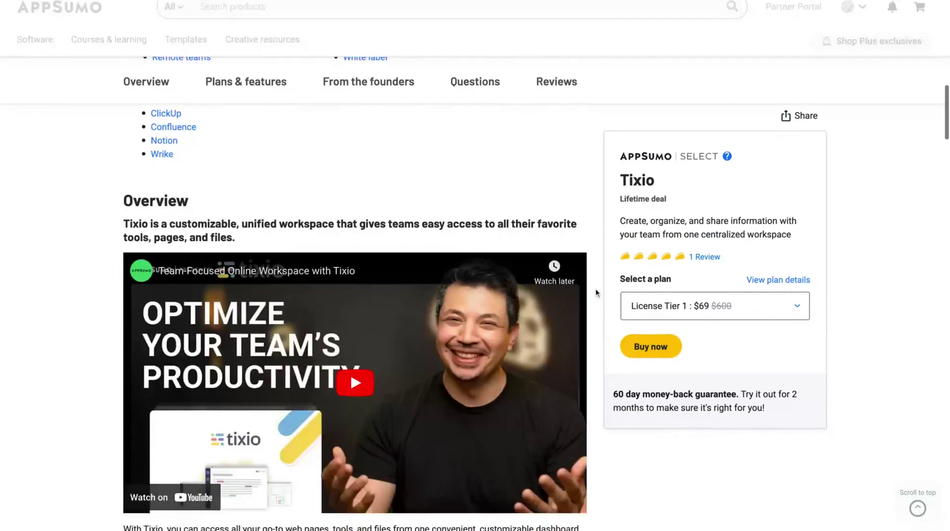
scroll(595, 288, down, 8)
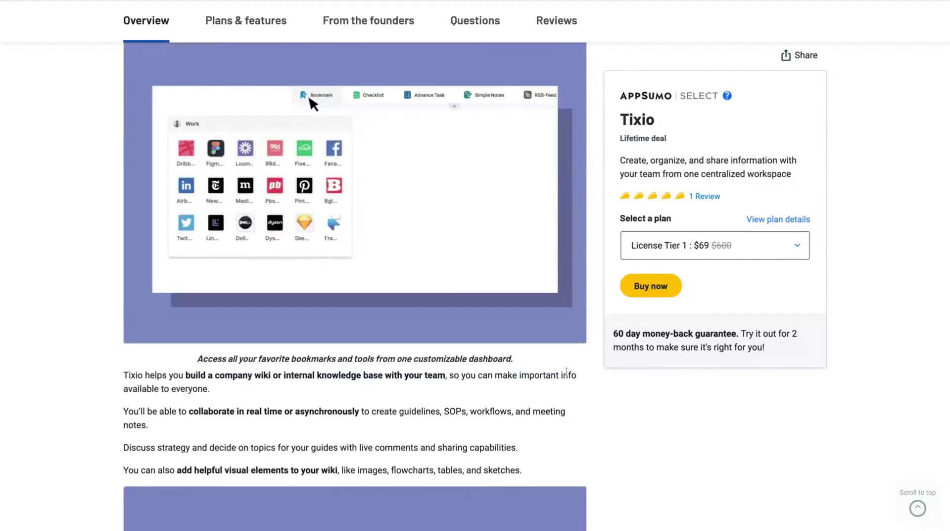
scroll(645, 346, down, 10)
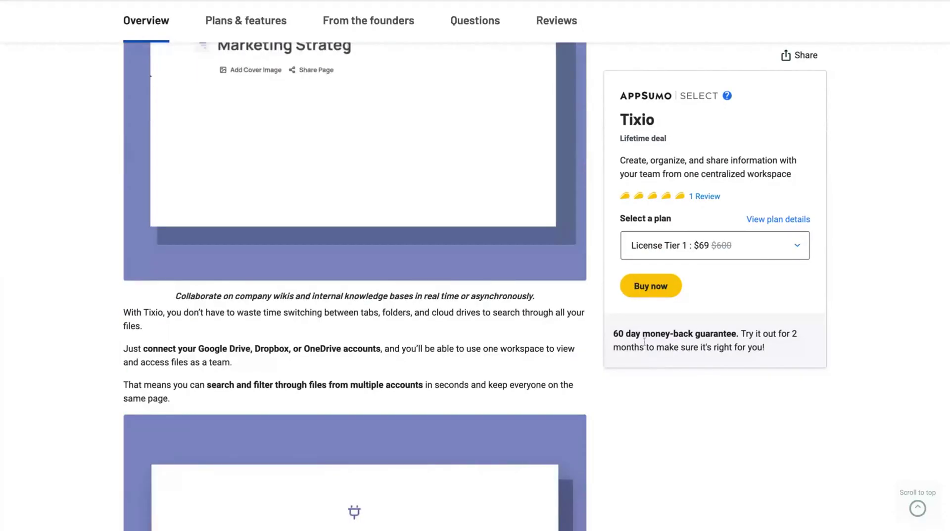
scroll(645, 345, down, 6)
scroll(645, 342, down, 14)
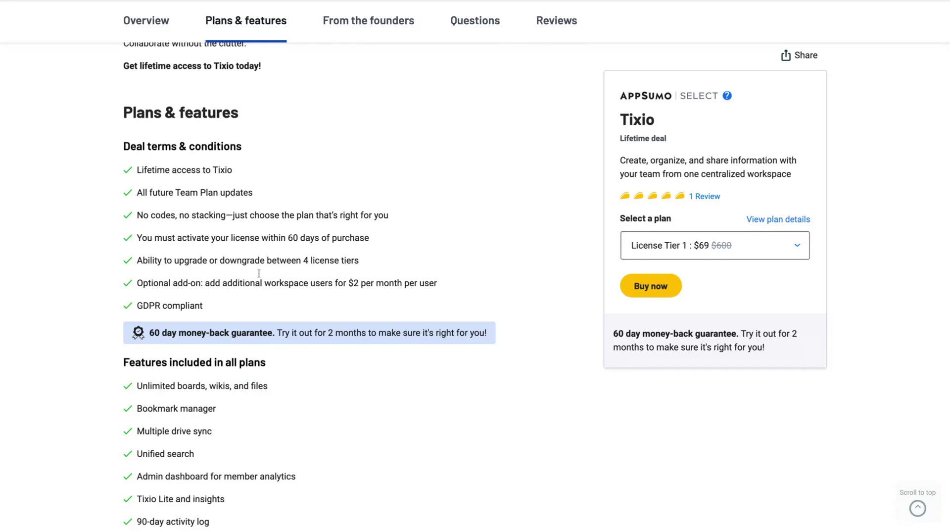
Step: Examine the deal's Team Plan update terms and the team member allowance of License Tier 1
drag(138, 192, 253, 192)
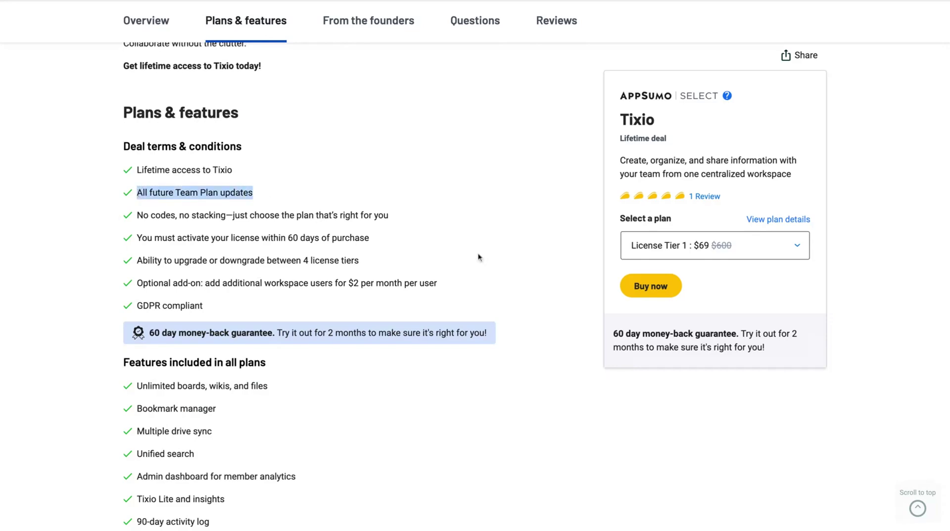
scroll(376, 268, down, 7)
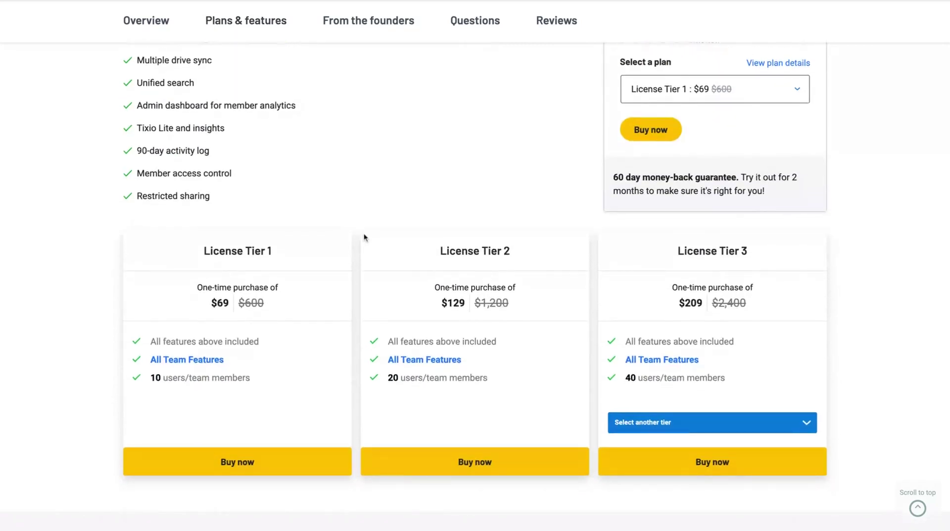
triple_click(275, 366)
click(213, 270)
triple_click(258, 381)
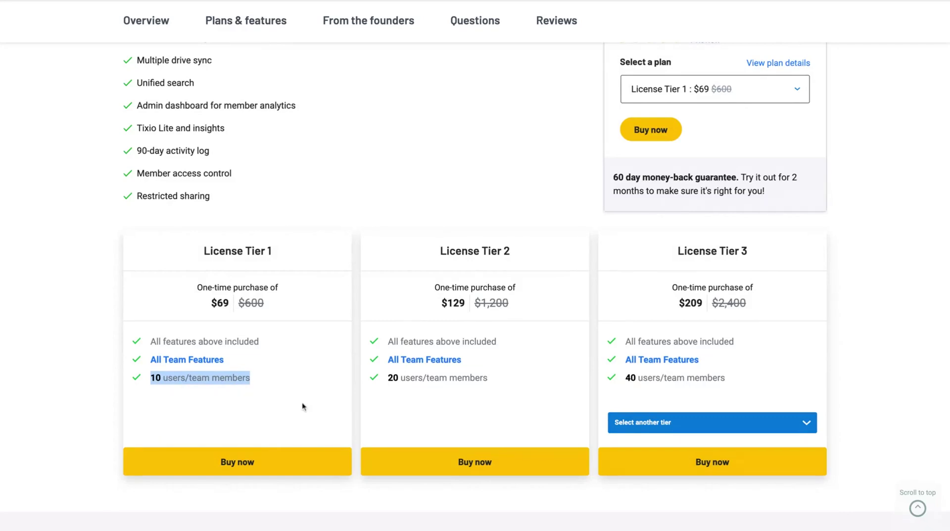
Step: Show License Tier 4 in the third pricing card and compare it with the other tiers
scroll(522, 271, down, 1)
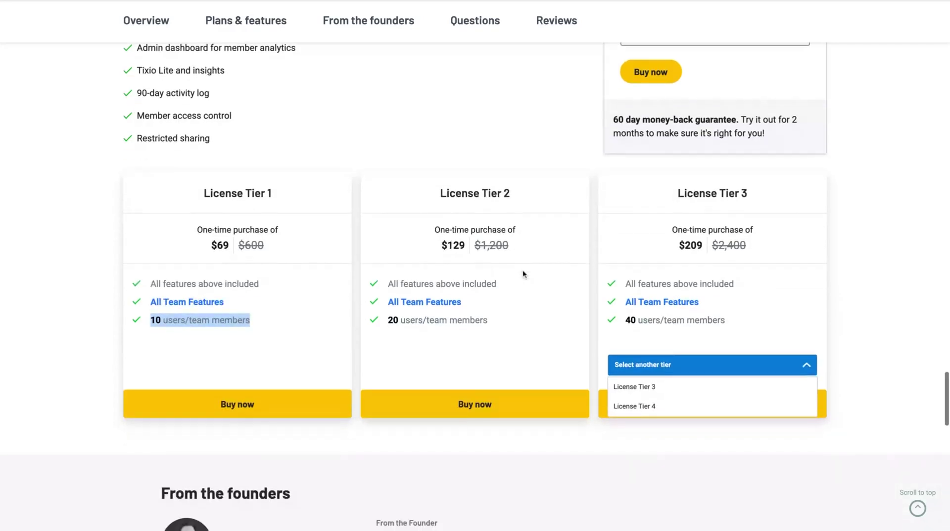
click(651, 412)
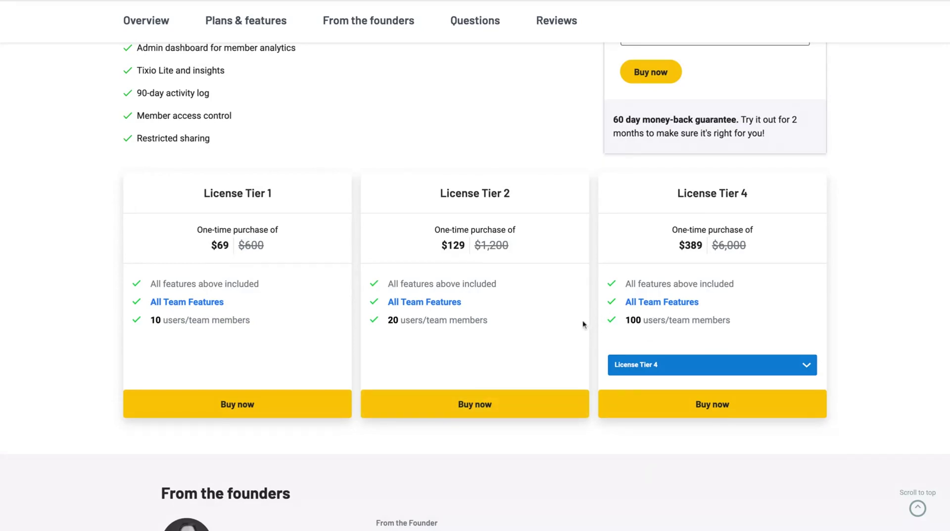
scroll(594, 301, up, 1)
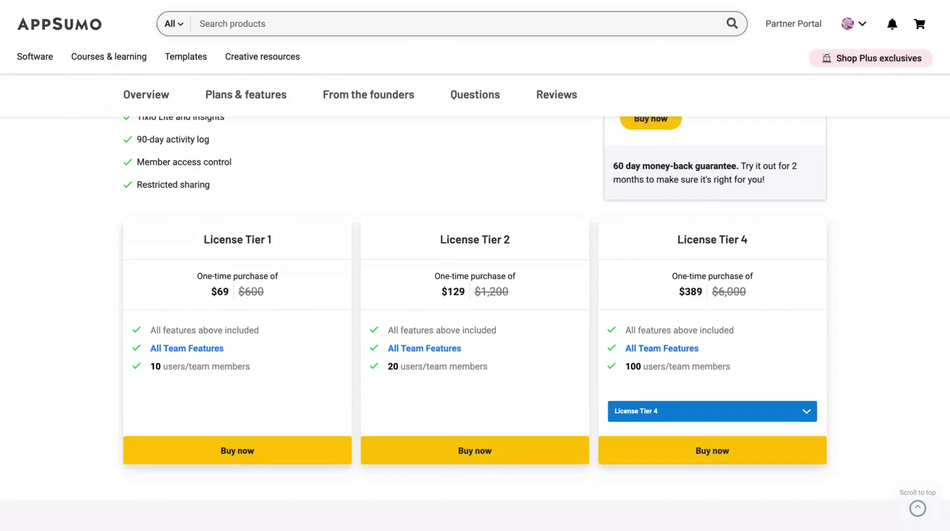
scroll(555, 325, up, 15)
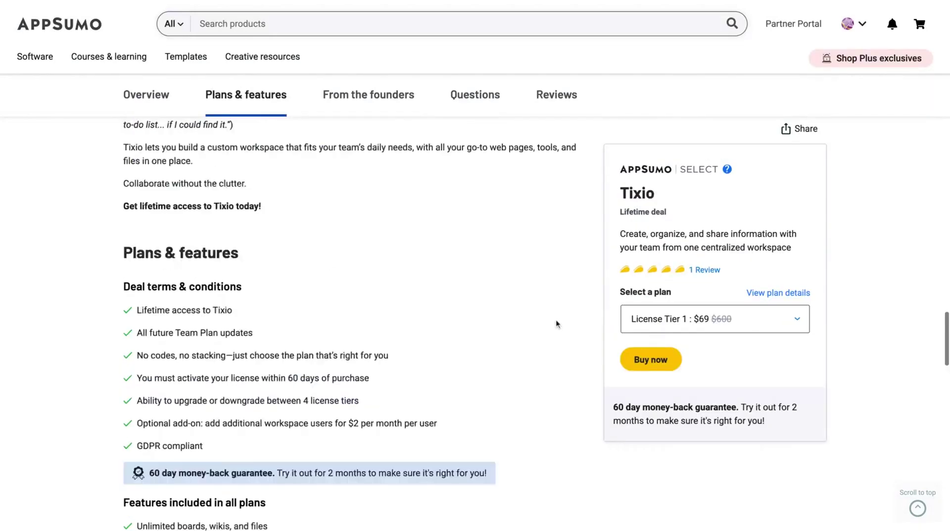
scroll(555, 326, up, 8)
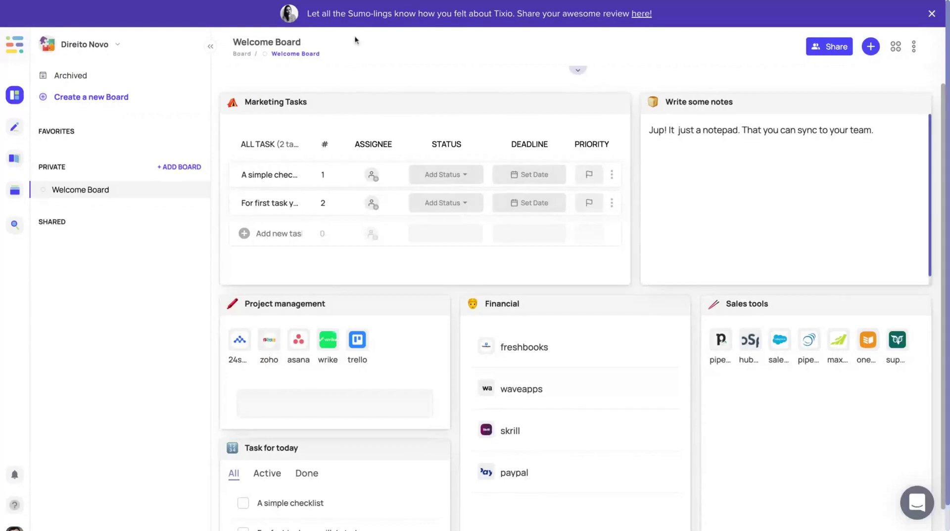
Step: Switch to Tixio and open the Direito Novo workspace settings to examine the workspace name and domain
click(84, 17)
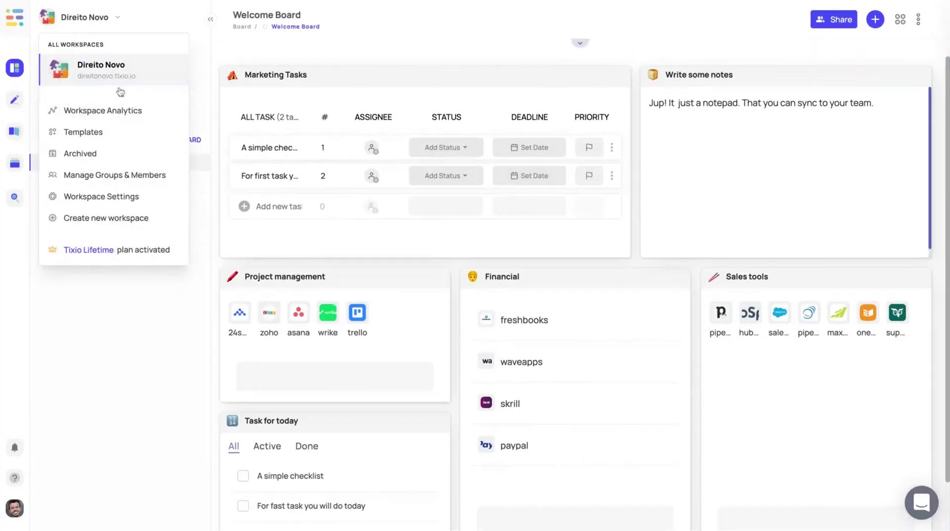
click(104, 193)
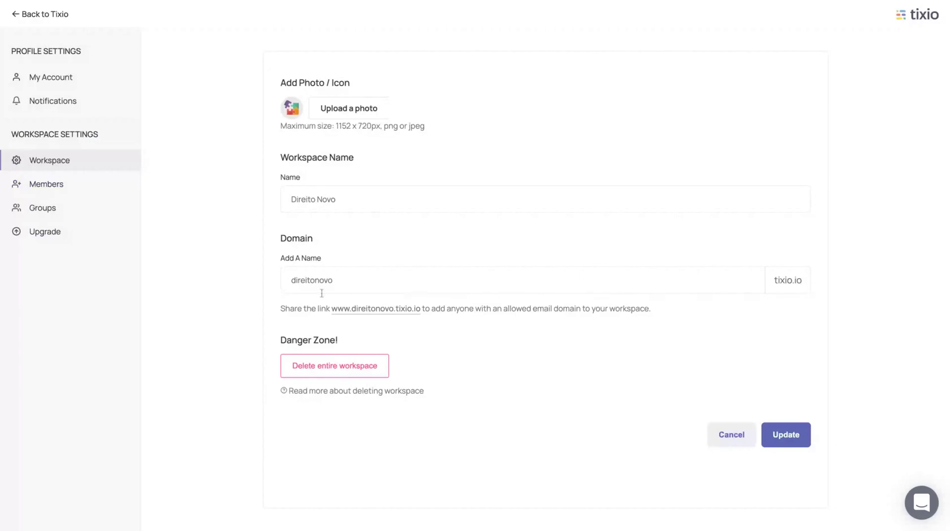
click(385, 268)
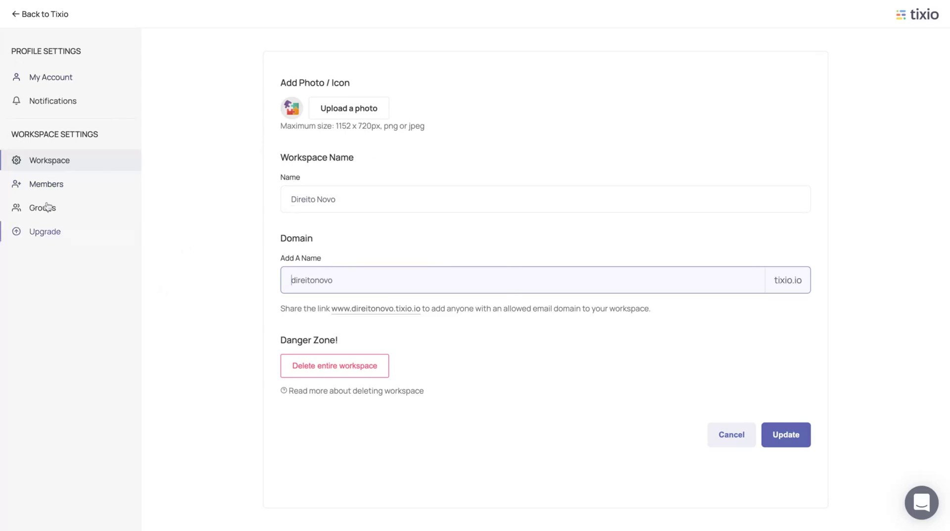
Step: Review the workspace's members, invitation form and groups, and return to the Welcome Board
click(47, 185)
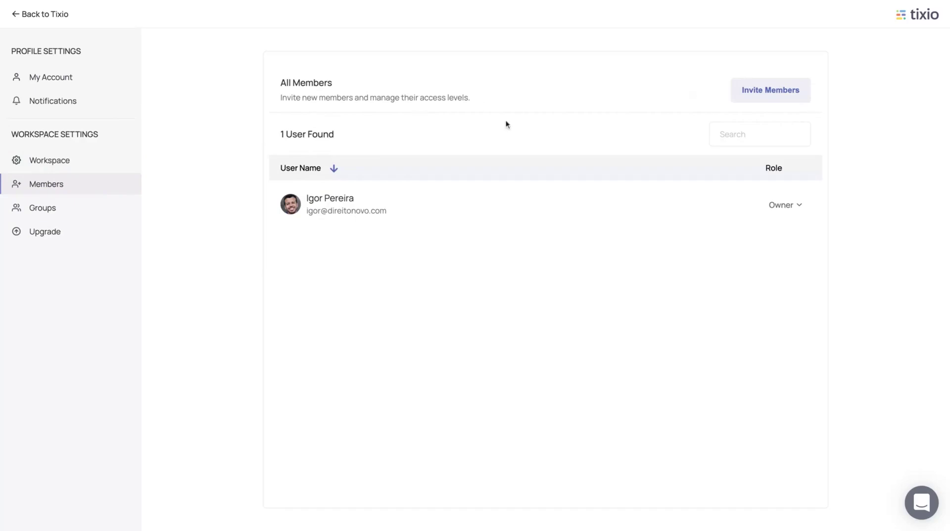
click(764, 99)
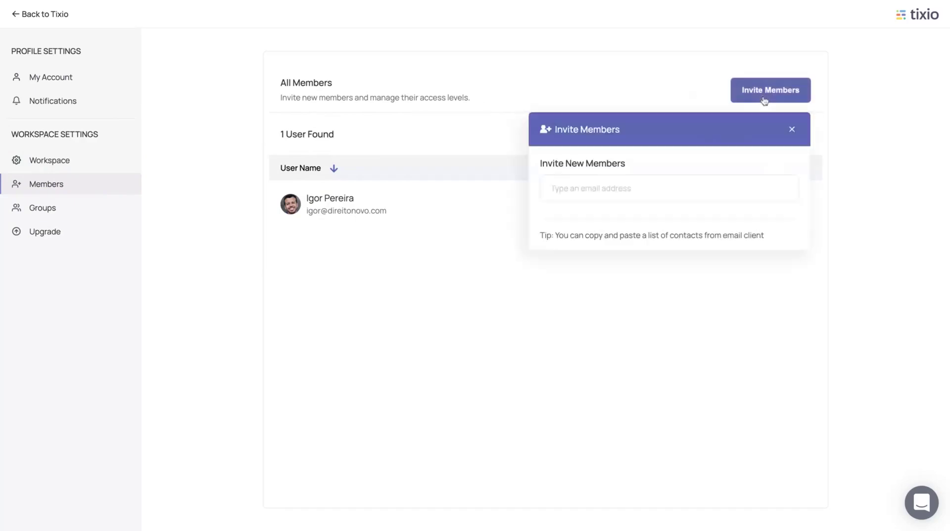
click(792, 130)
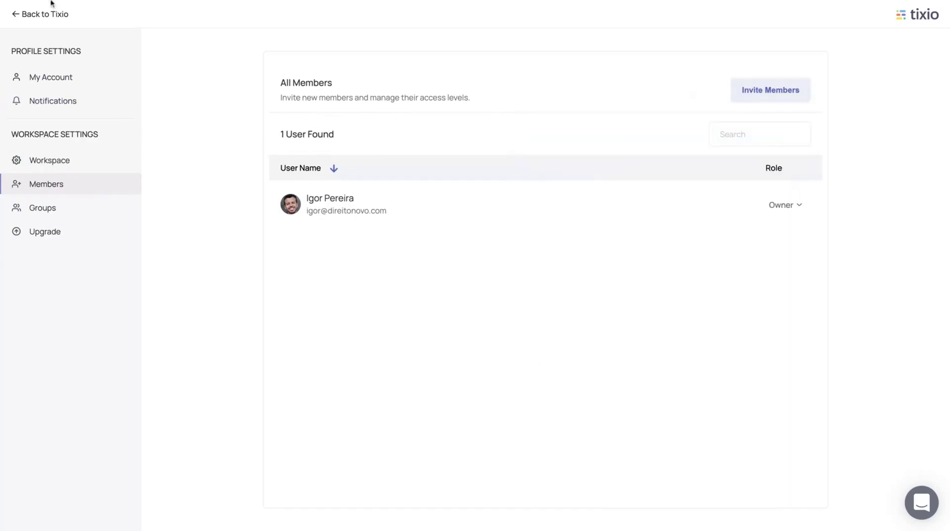
click(39, 210)
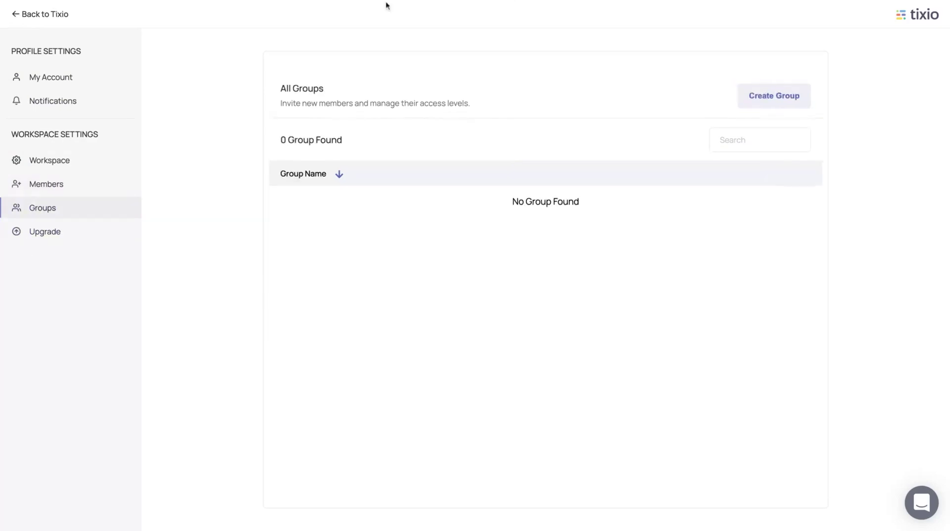
click(18, 15)
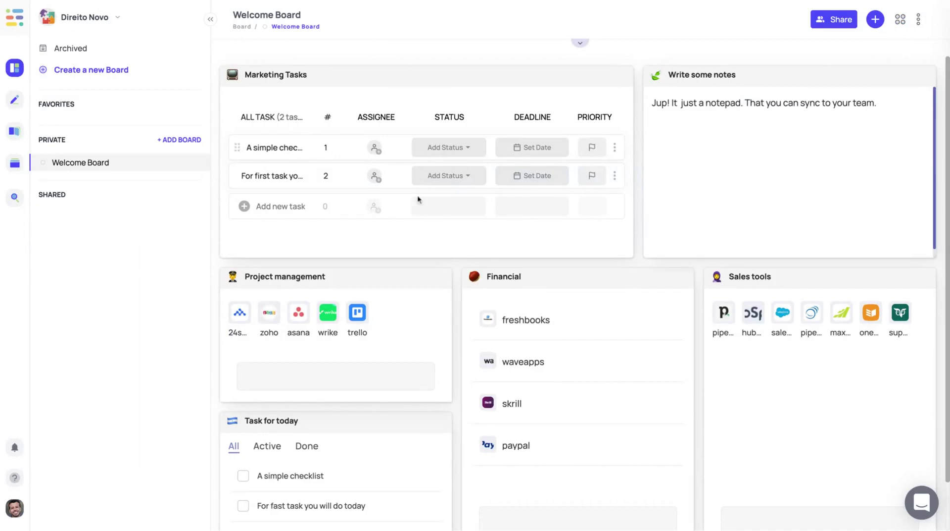
Step: Add the item "Create a task" to the Task for today checklist on the Welcome Board
scroll(381, 371, down, 1)
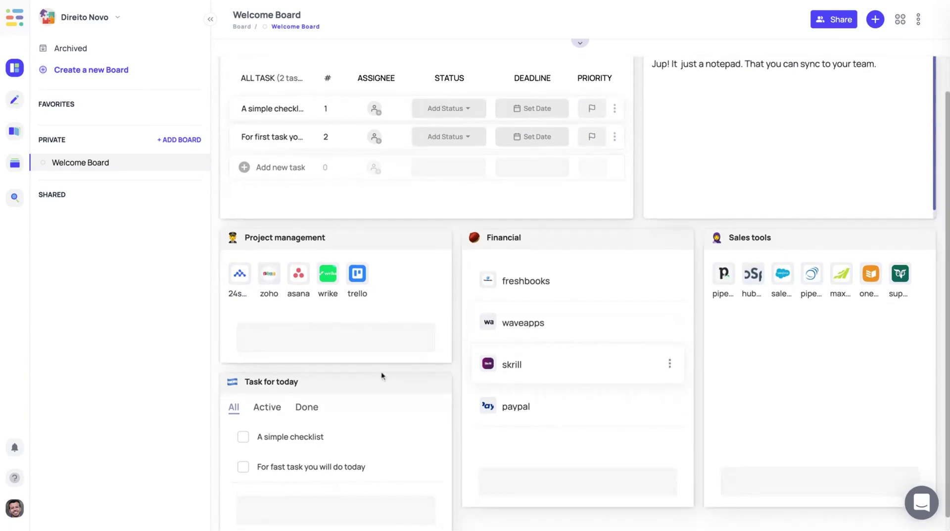
scroll(712, 203, up, 1)
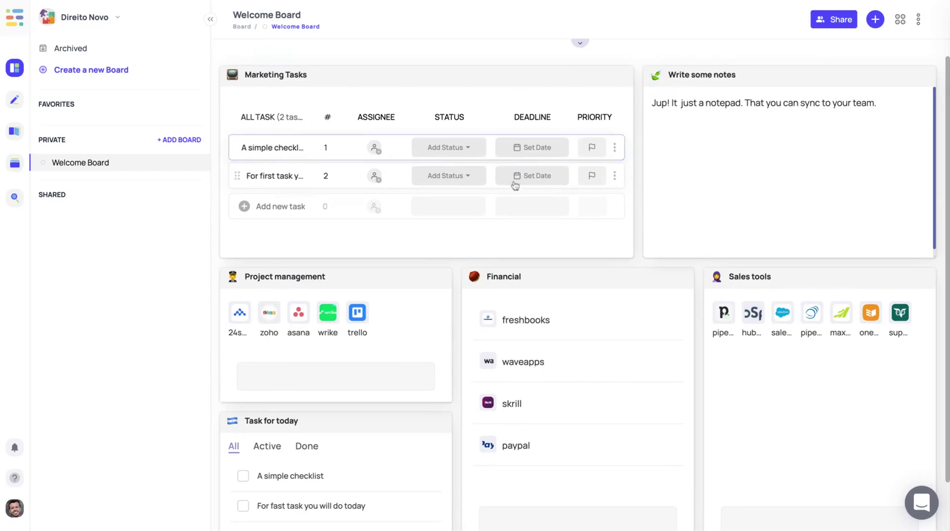
scroll(459, 226, down, 1)
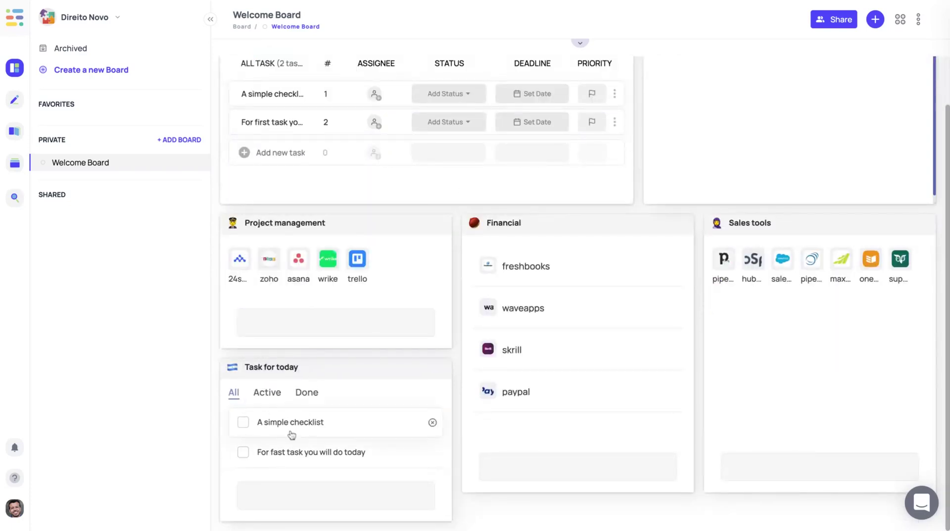
click(292, 495)
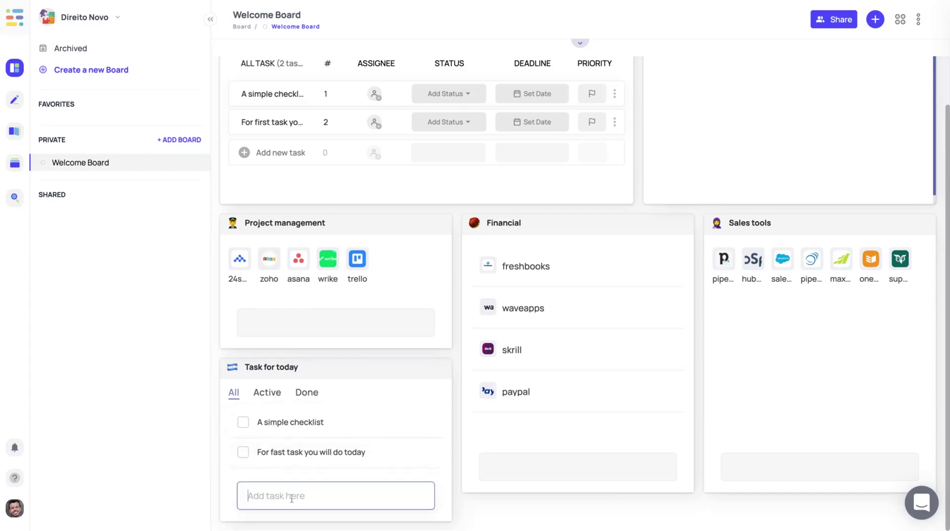
text(Cfreate)
key(BackSpace)
key(BackSpace)
key(BackSpace)
key(BackSpace)
key(BackSpace)
key(BackSpace)
text(reate a task)
key(Return)
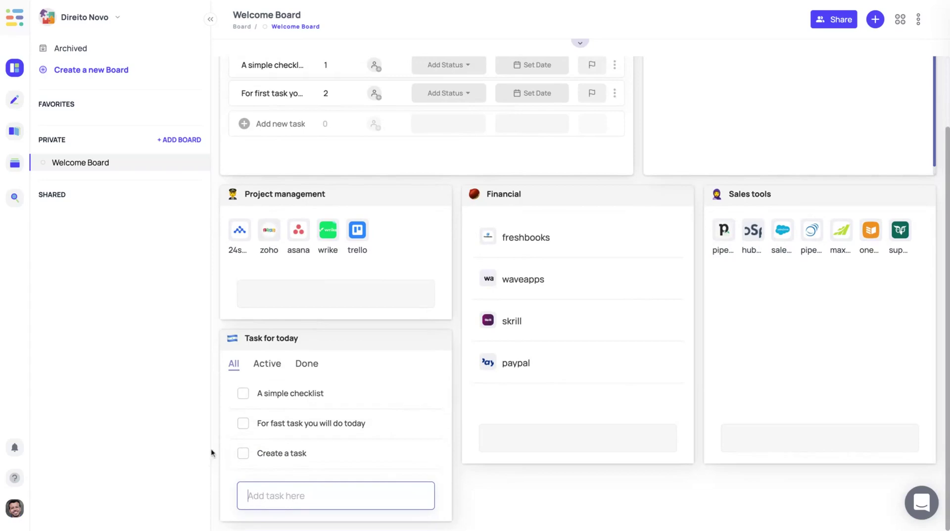
Step: Mark all three items in the Task for today checklist as done and clear their marks again
key(space)
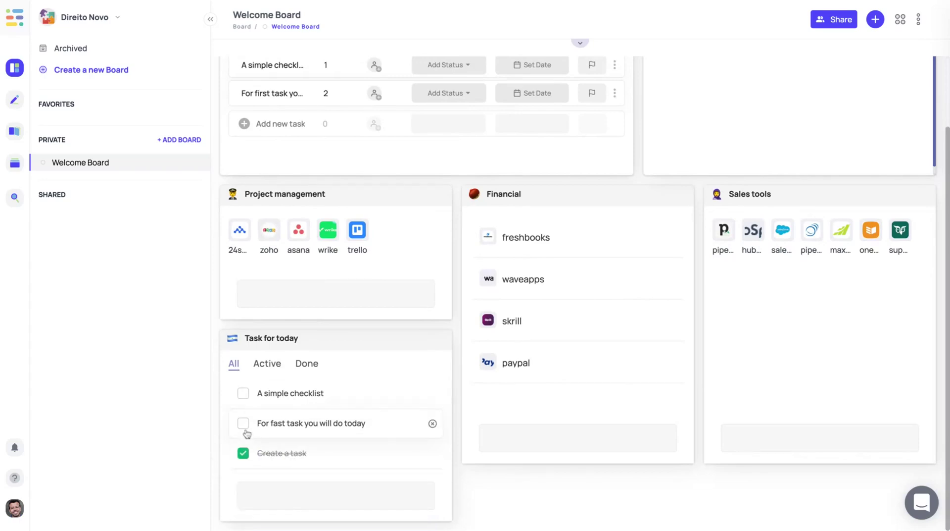
click(243, 423)
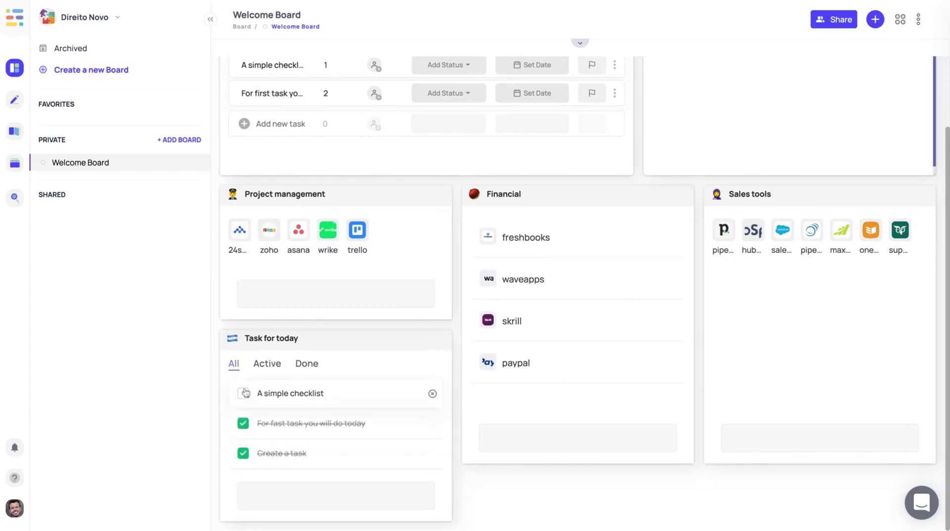
click(243, 393)
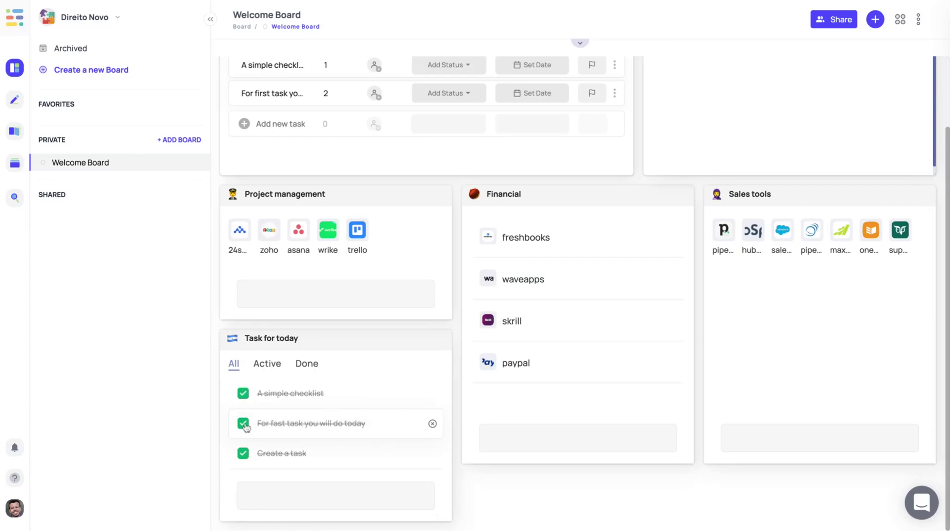
click(243, 393)
click(243, 452)
click(243, 423)
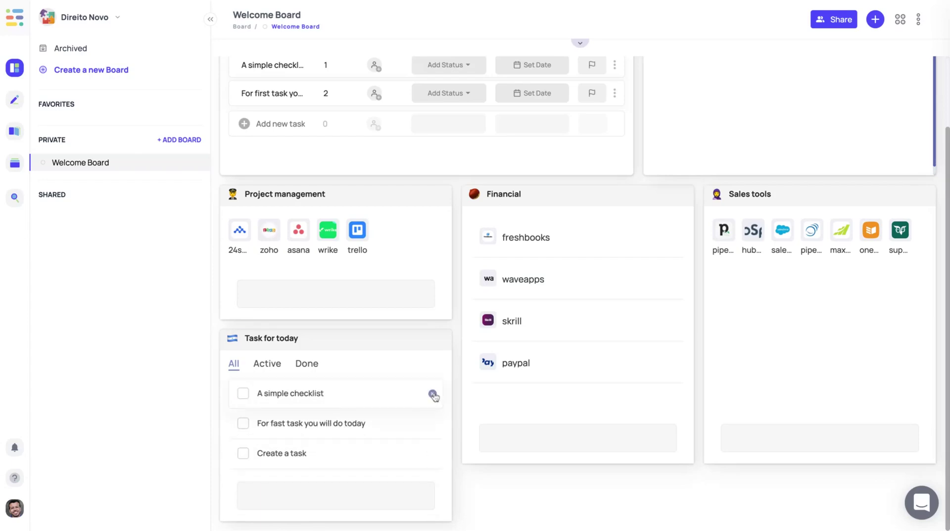
Step: Delete "A simple checklist" from Task for today, check the Active and Done filters, and show all items again
click(437, 393)
click(262, 393)
click(315, 394)
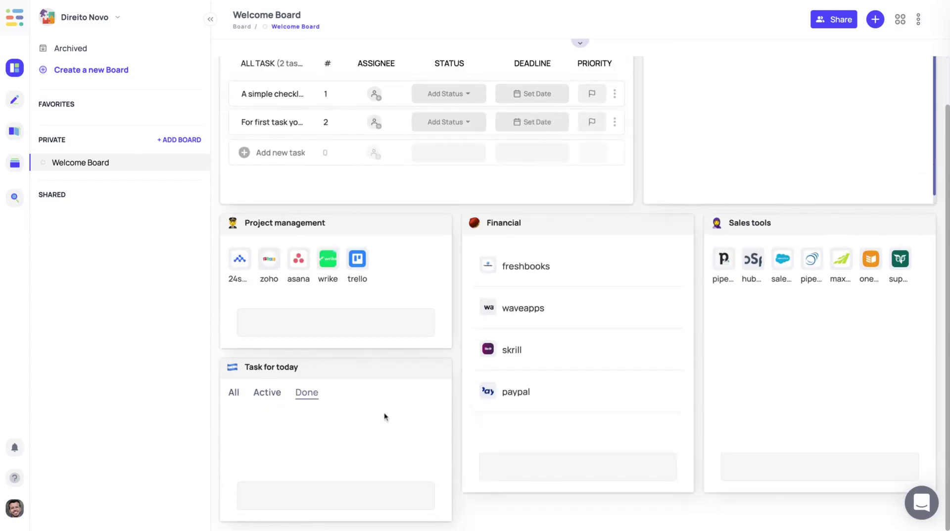
click(234, 394)
Step: Examine the assignee, status, deadline and priority options of the first task in Marketing Tasks
scroll(321, 379, up, 2)
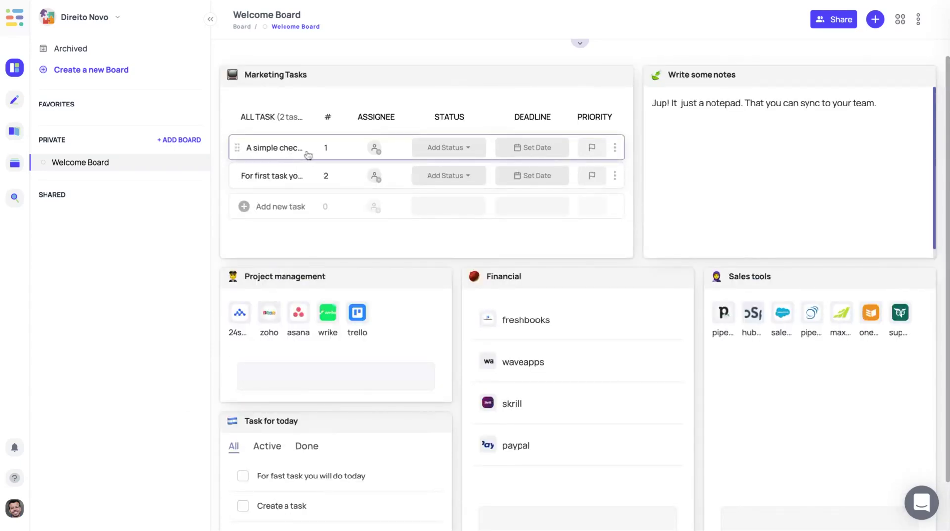
click(377, 148)
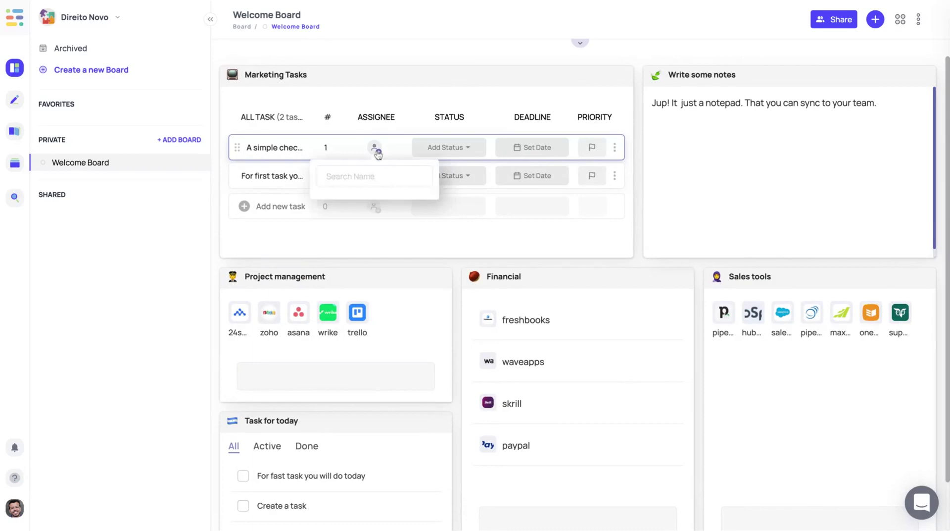
click(374, 176)
click(464, 147)
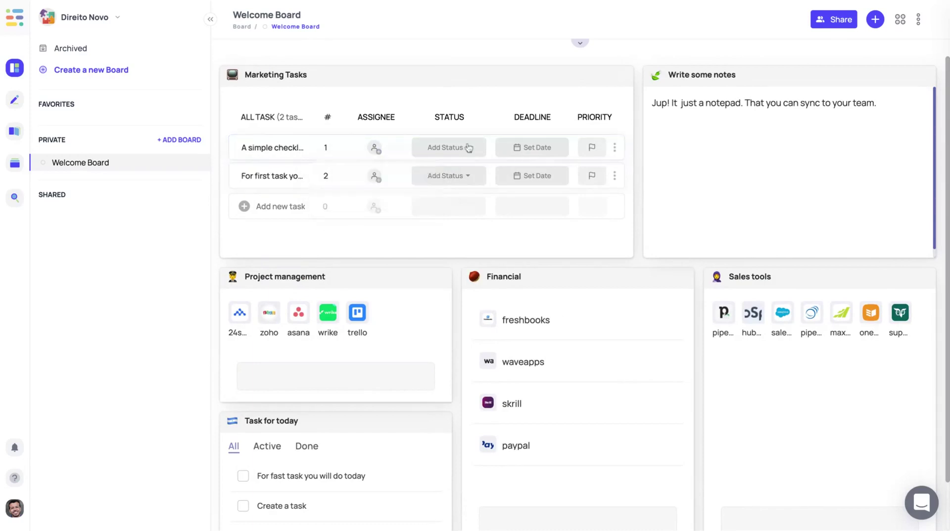
click(468, 147)
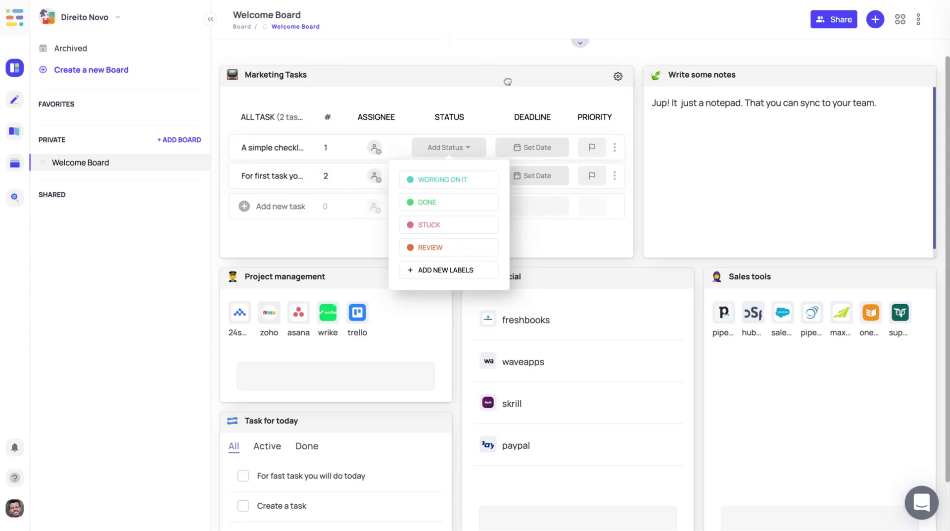
click(548, 175)
click(541, 147)
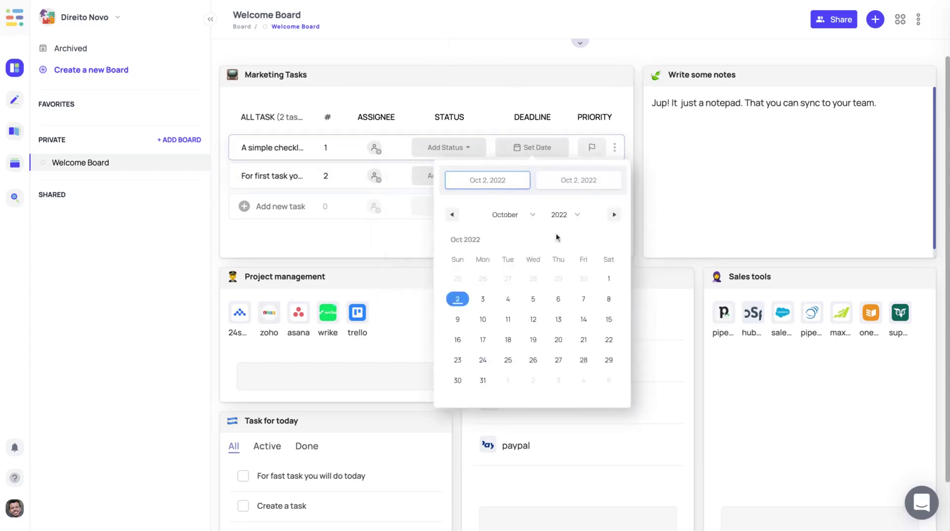
click(594, 143)
click(594, 147)
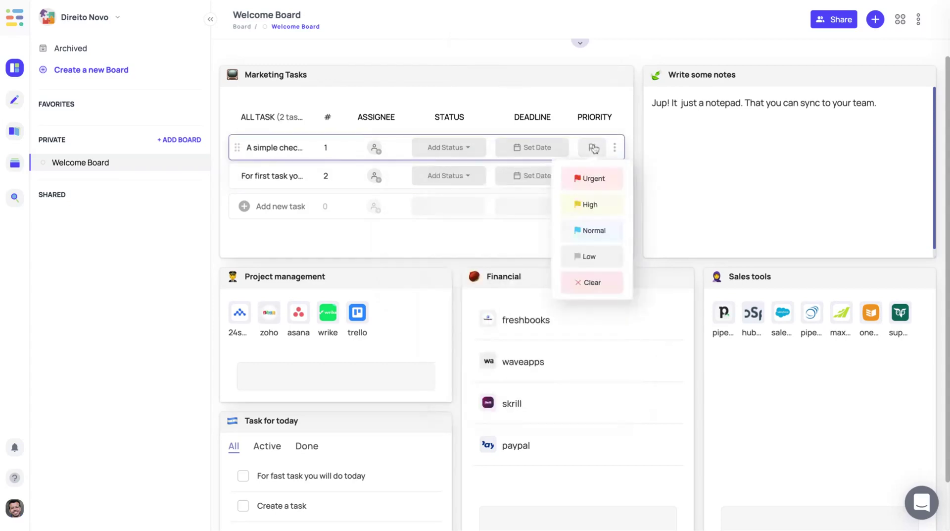
click(594, 147)
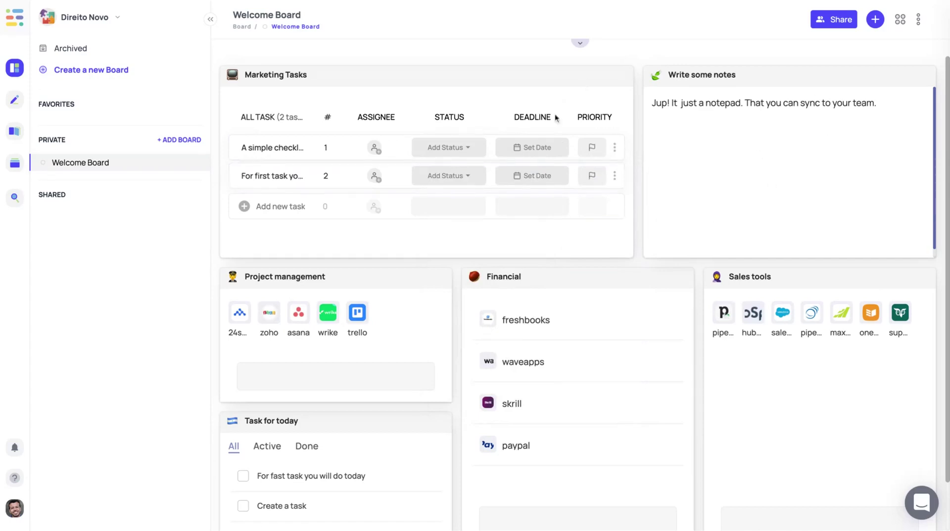
Step: Add the bold line "Write your notes here" below the existing text in the Write some notes widget
triple_click(893, 103)
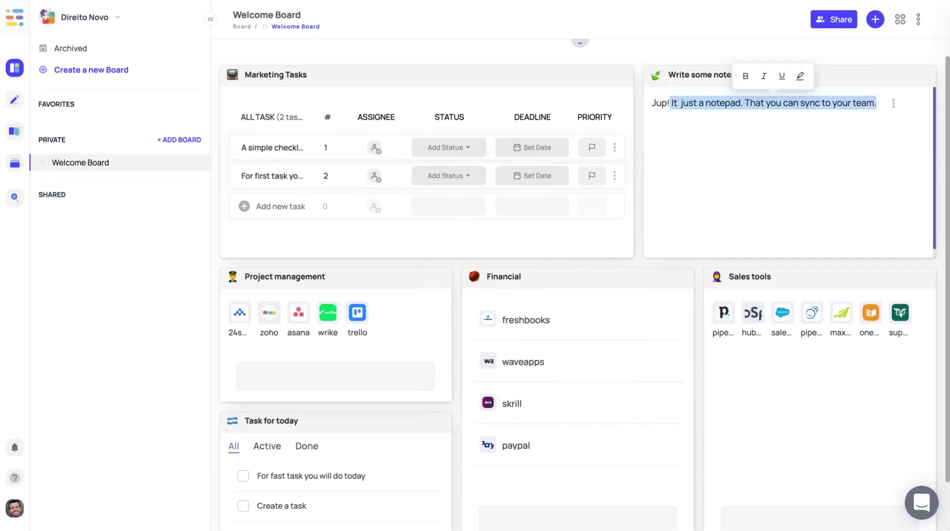
click(888, 104)
key(Return)
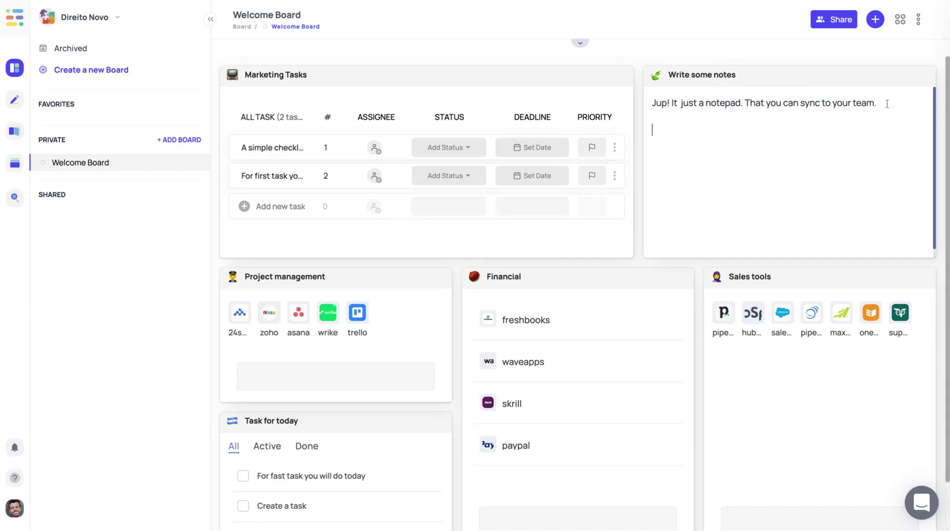
text(Write your notes here)
triple_click(757, 130)
click(672, 102)
click(756, 130)
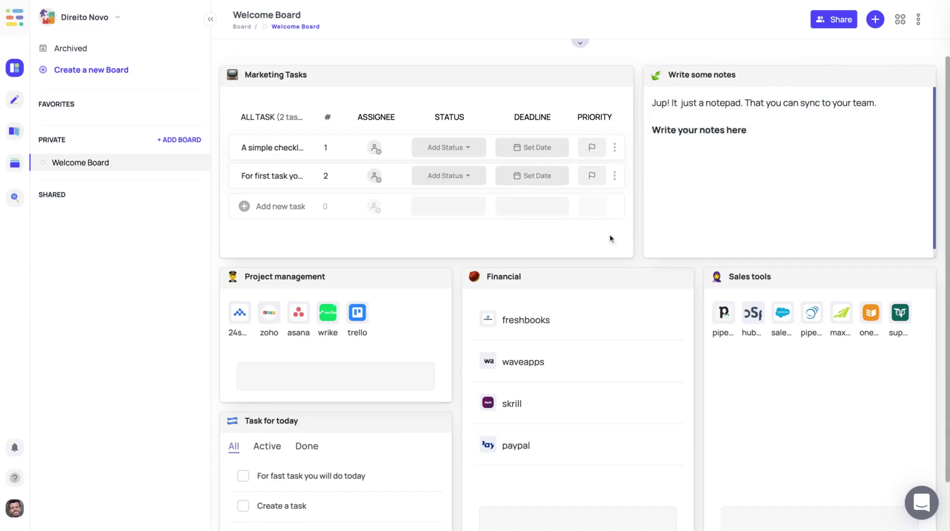
mouse_move(415, 285)
click(322, 381)
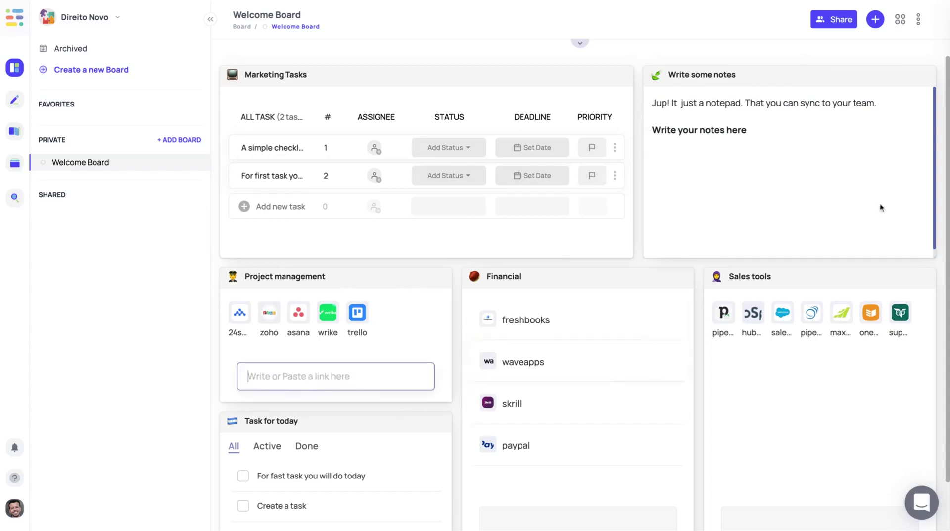
text(https://appsumo.com)
key(Return)
Step: Delete the Welcome Board from the private boards and confirm the deletion
click(197, 162)
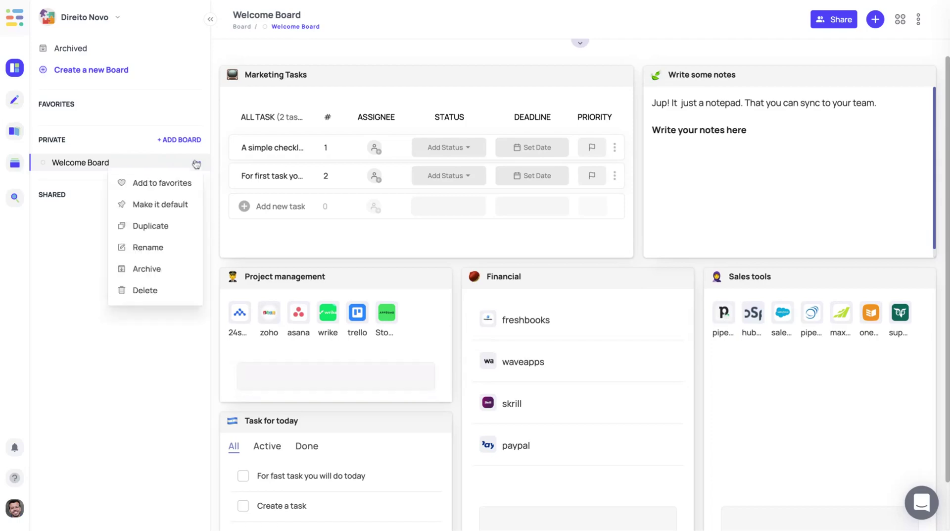
click(144, 292)
click(535, 290)
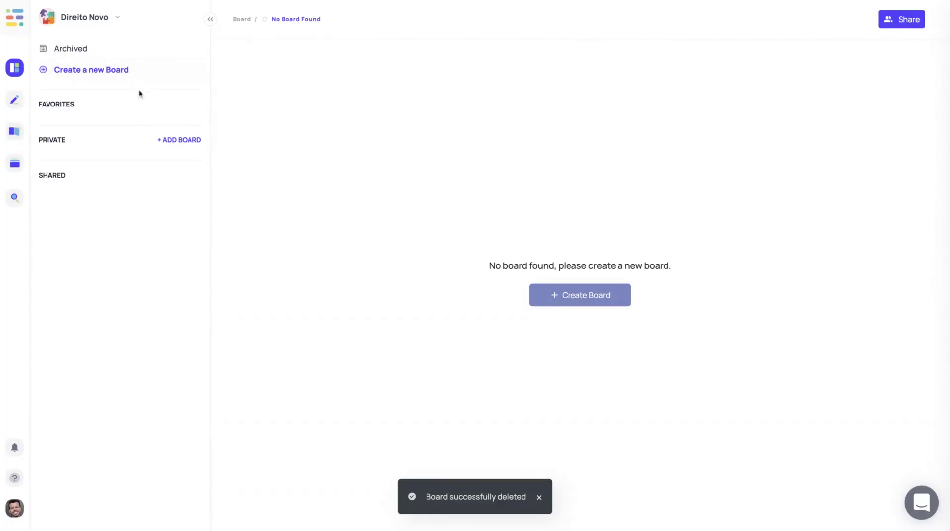
Step: Create a new private board and name it "Direito Novo"
click(198, 140)
click(175, 121)
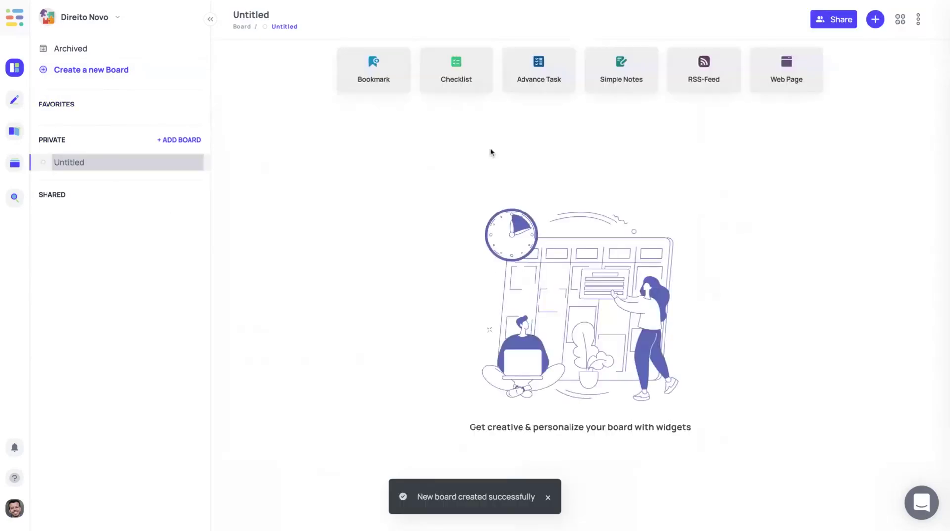
click(117, 162)
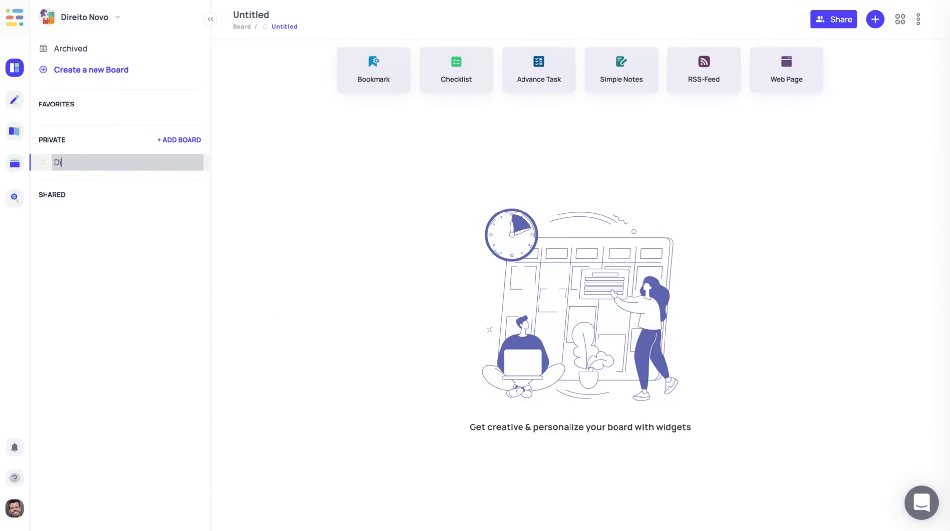
key(Return)
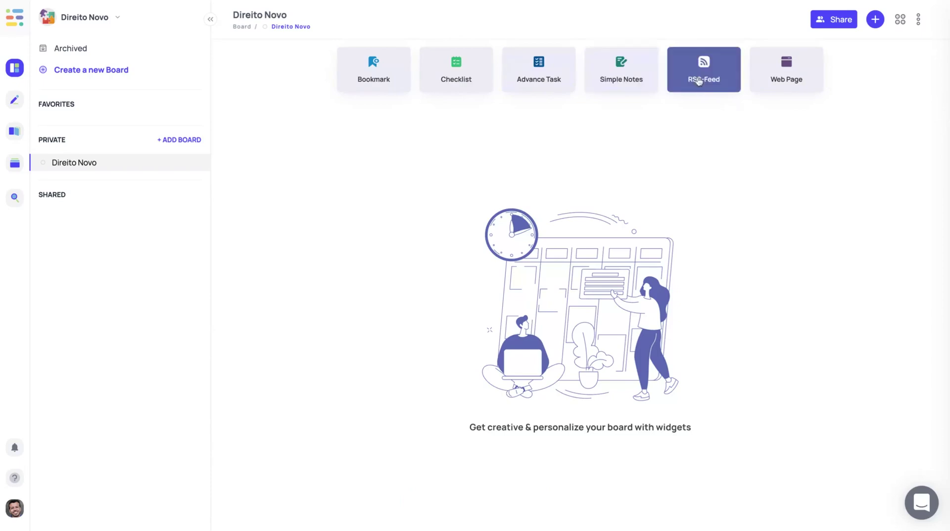
click(359, 78)
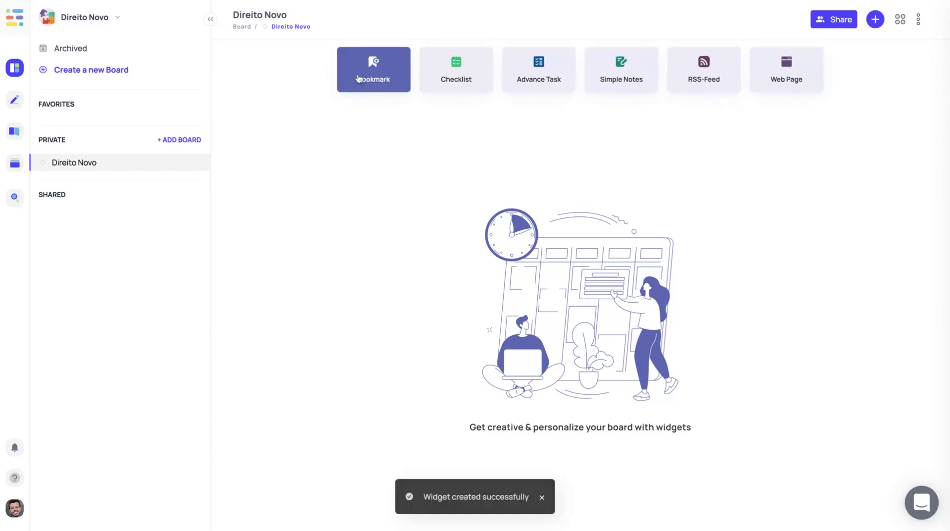
text(https://direitonovo.com)
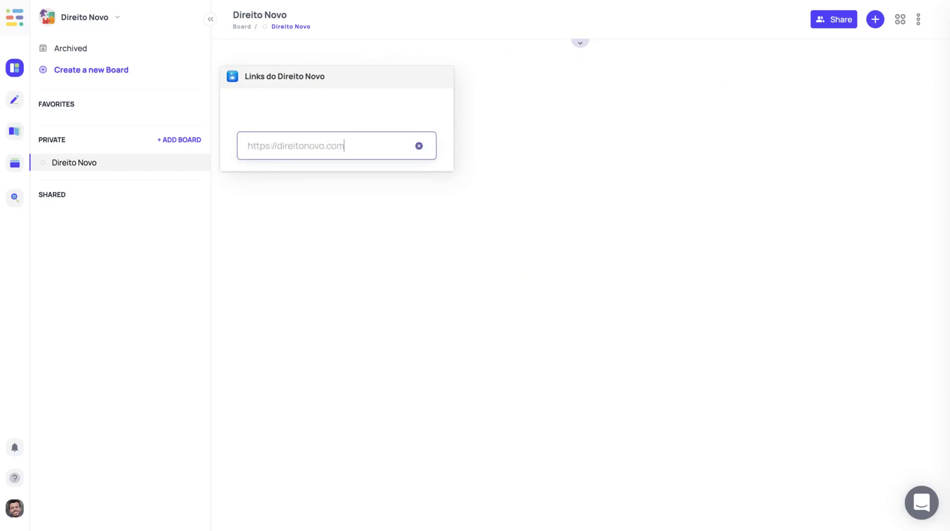
key(Return)
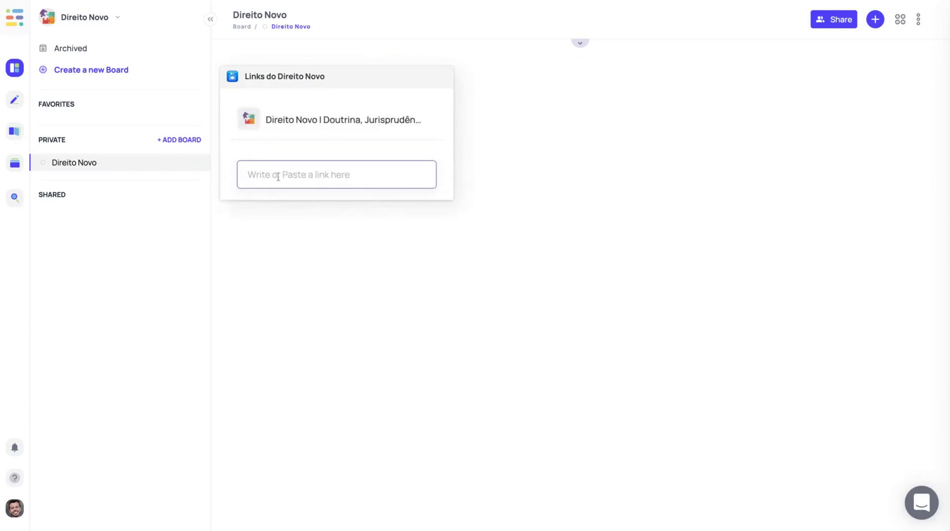
text(https://foru)
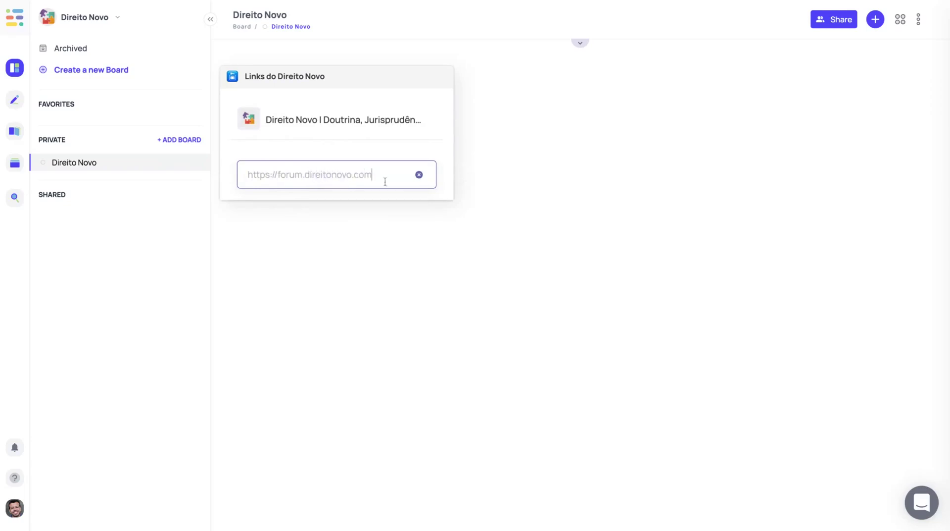
text(m.direitonovo.com)
key(Return)
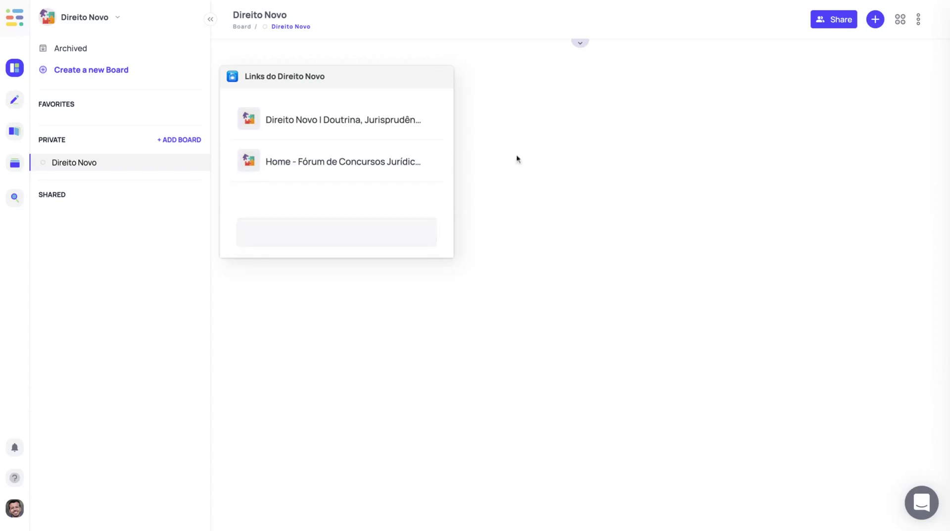
Step: Hide and show again the icon and the header of the Links do Direito Novo widget
click(438, 77)
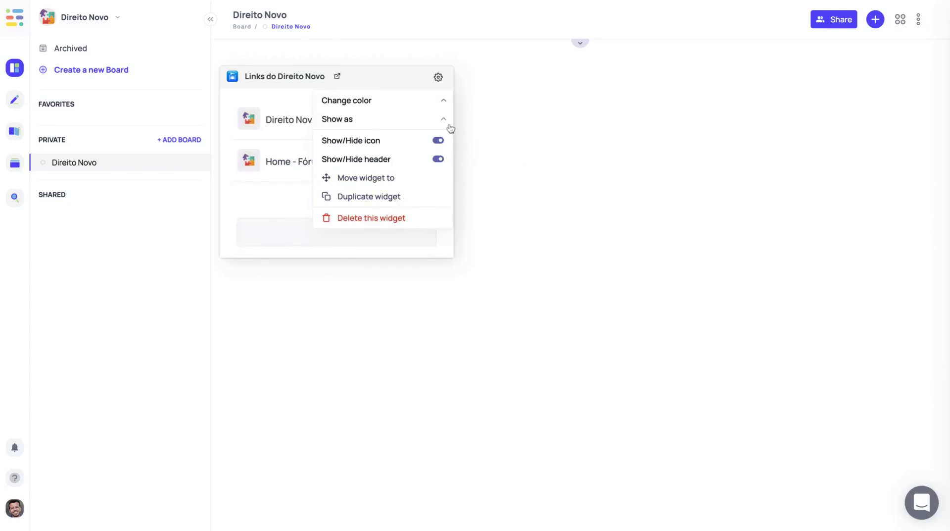
click(439, 141)
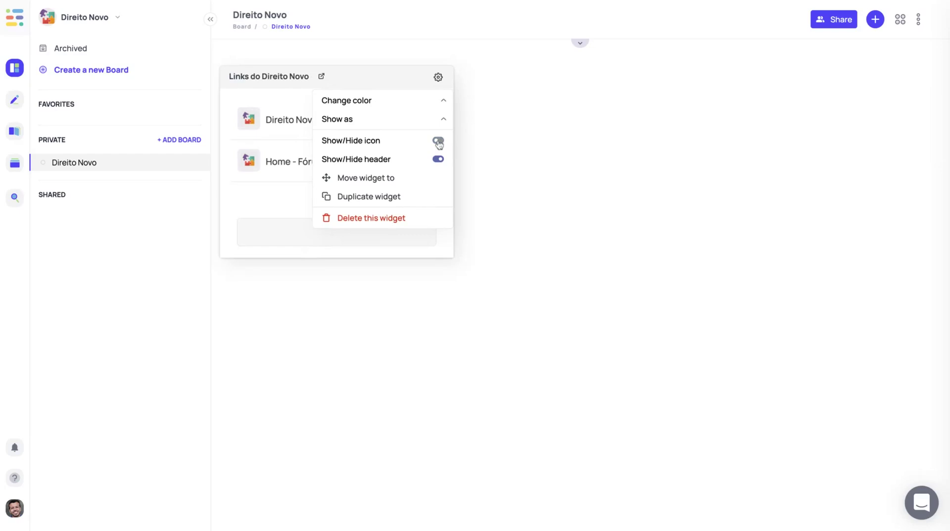
click(439, 141)
click(439, 159)
click(439, 159)
Step: Try the Details and List views for Links do Direito Novo, and set it to Icon view at Large size
click(444, 118)
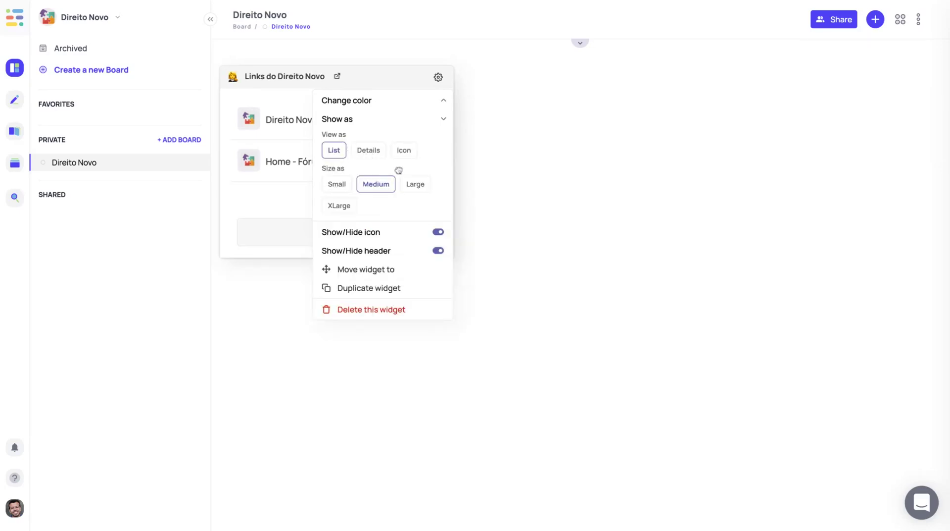
click(366, 152)
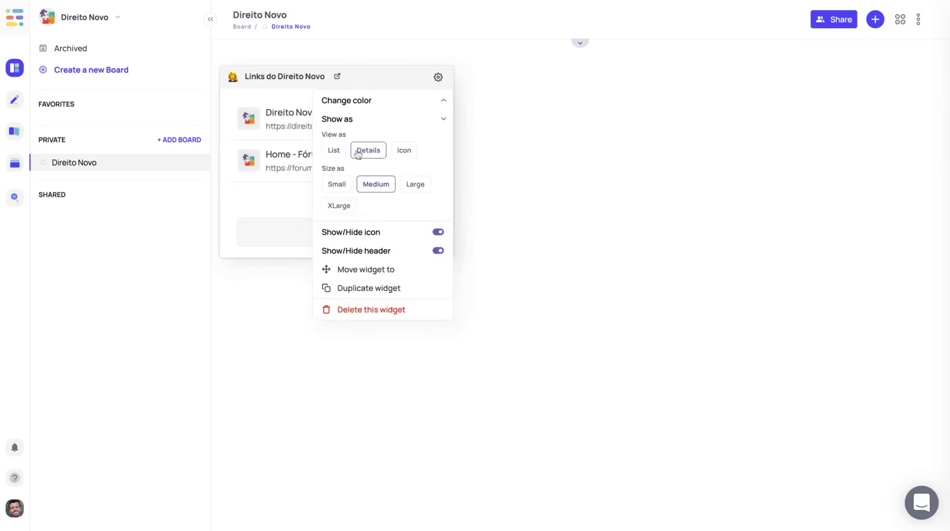
click(334, 151)
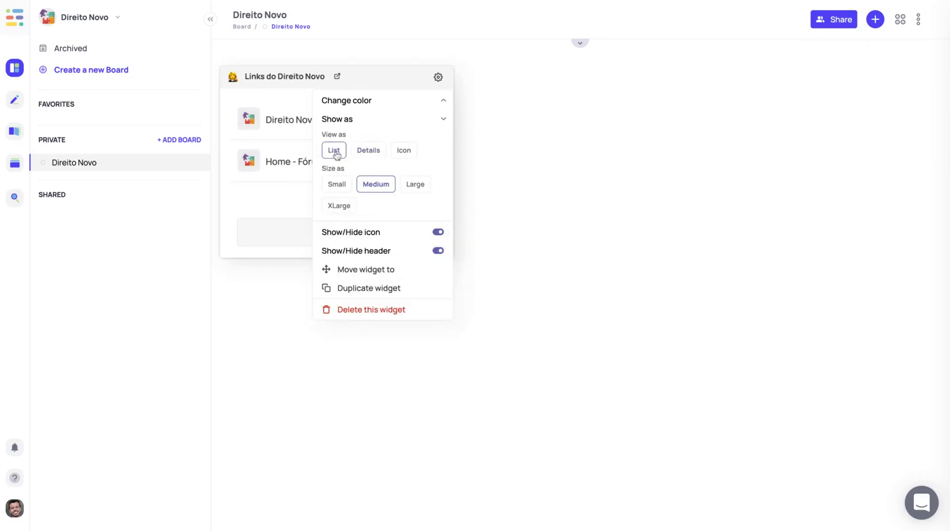
click(404, 151)
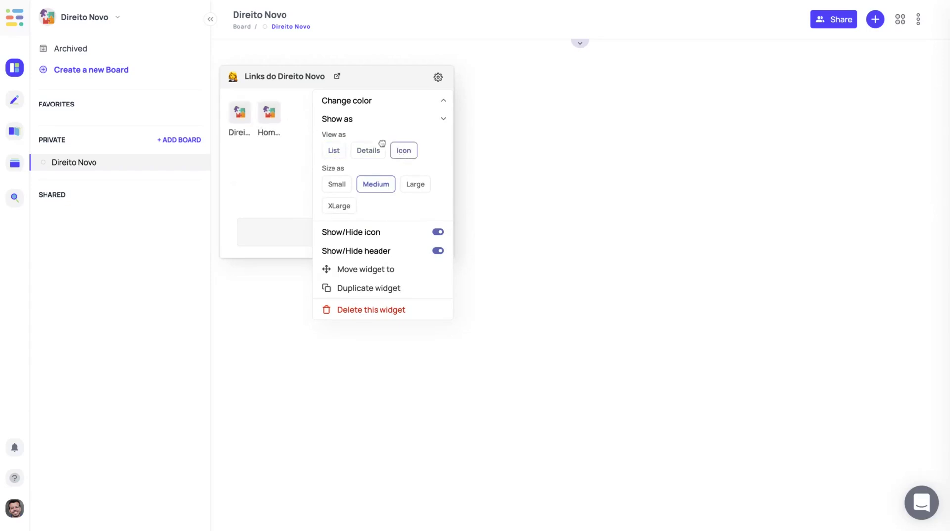
click(409, 185)
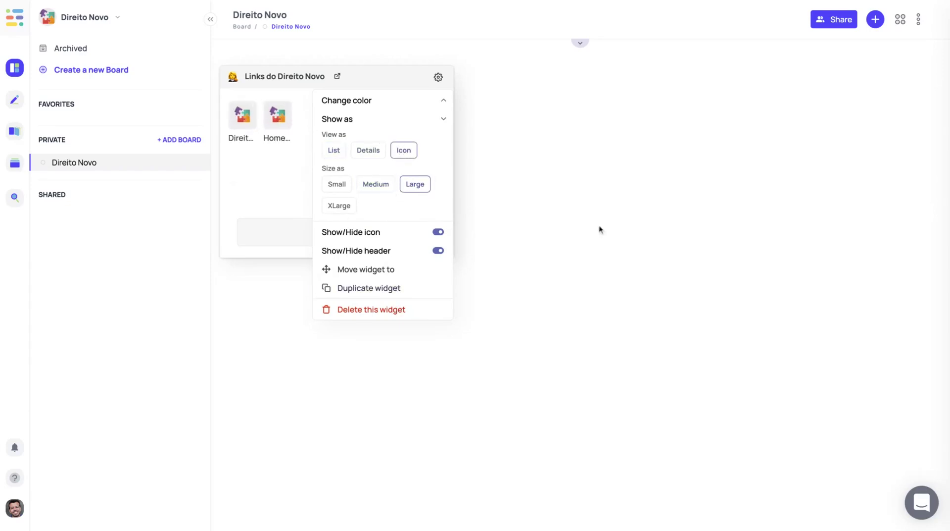
click(609, 188)
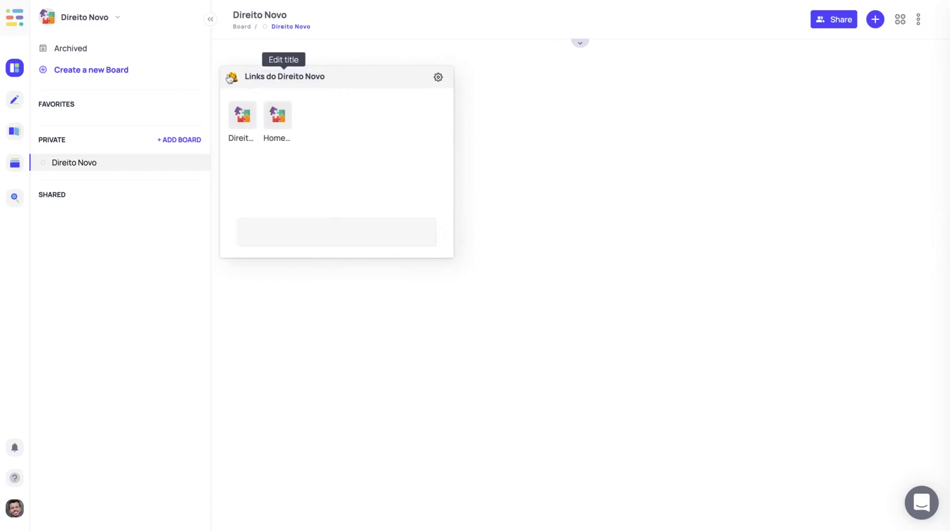
Step: Add a Checklist widget titled "Tarefas" to the Direito Novo board
click(875, 20)
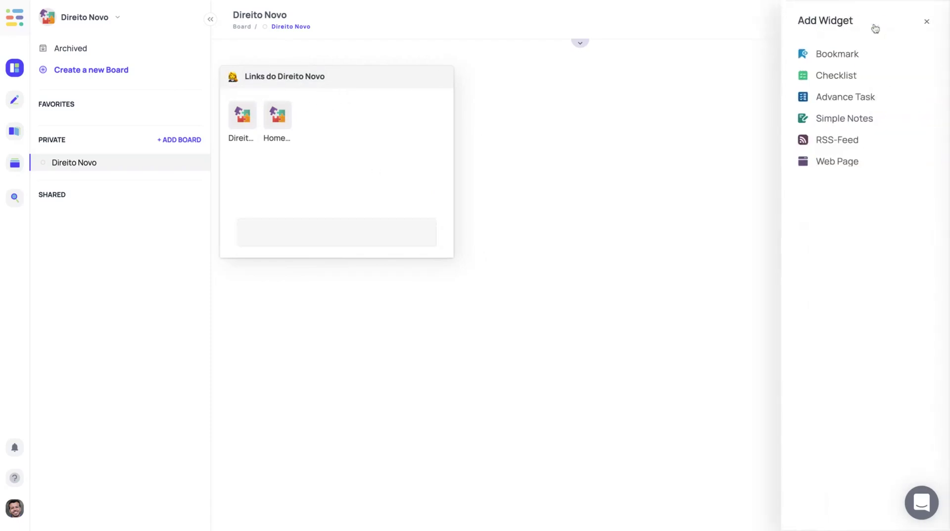
click(842, 74)
click(454, 270)
text(Tarefas)
key(Return)
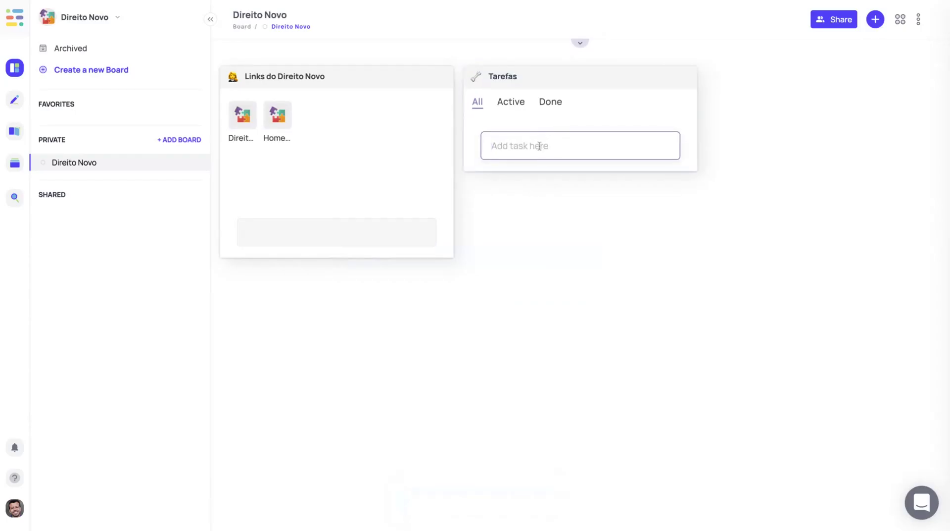
Step: Add the items "New task" and "New task 2" to the Tarefas checklist
text(New task)
key(Return)
text(New task 2)
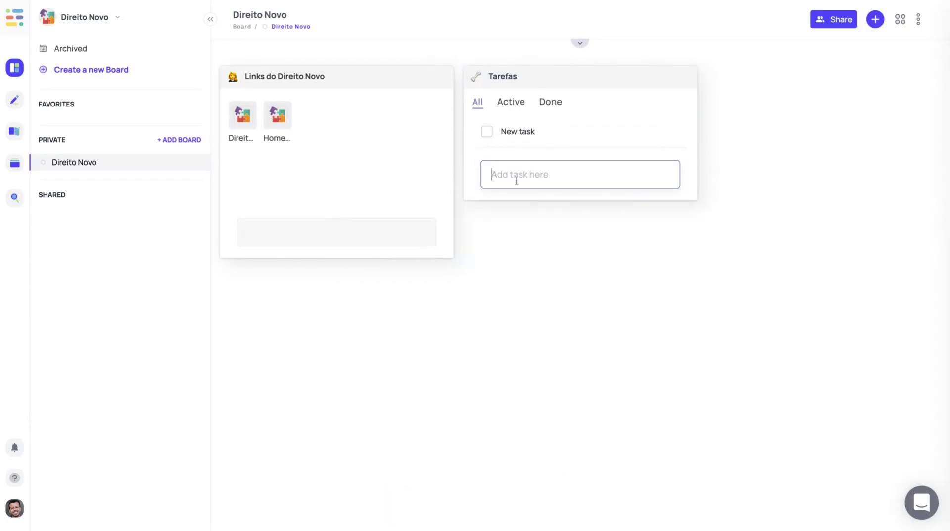
key(Return)
Step: Mark "New task" in the Tarefas checklist as done and delete it
click(485, 133)
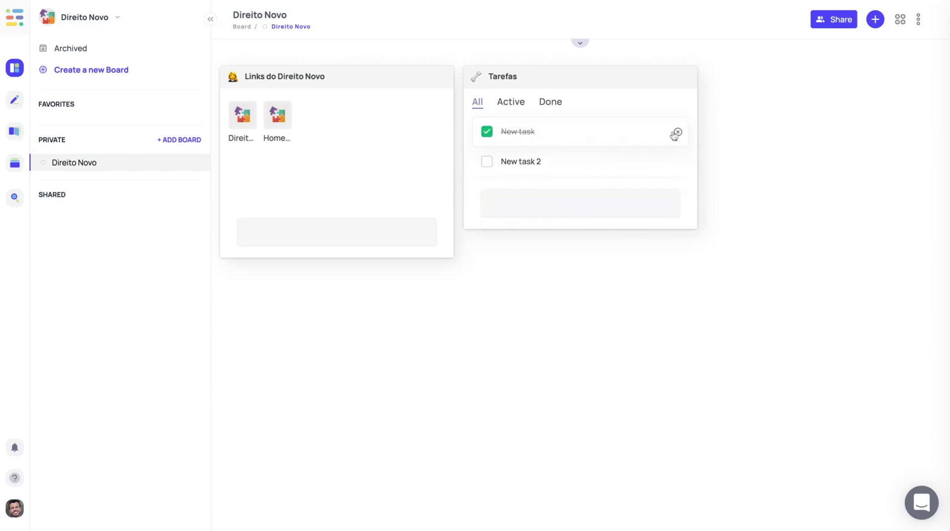
click(678, 133)
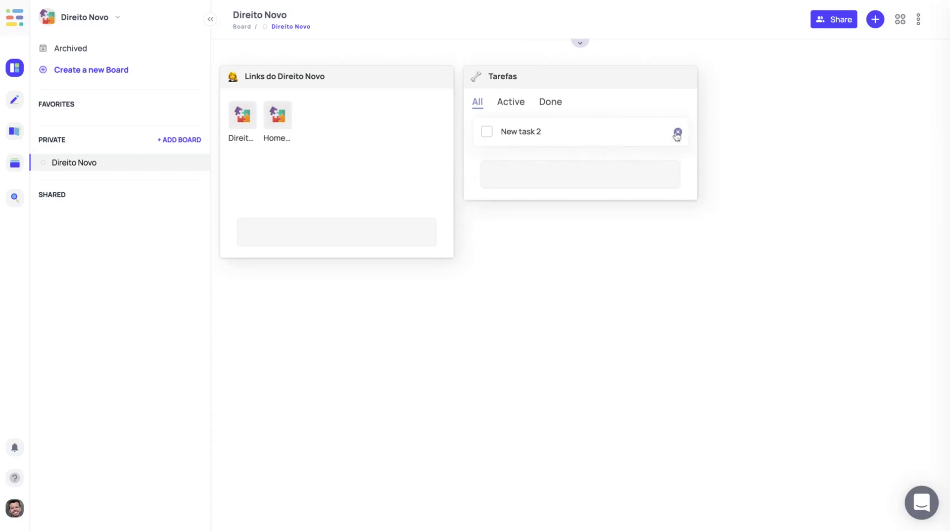
Step: Add an Advance Task widget to the Direito Novo board and create a task named "New task" in it
click(875, 19)
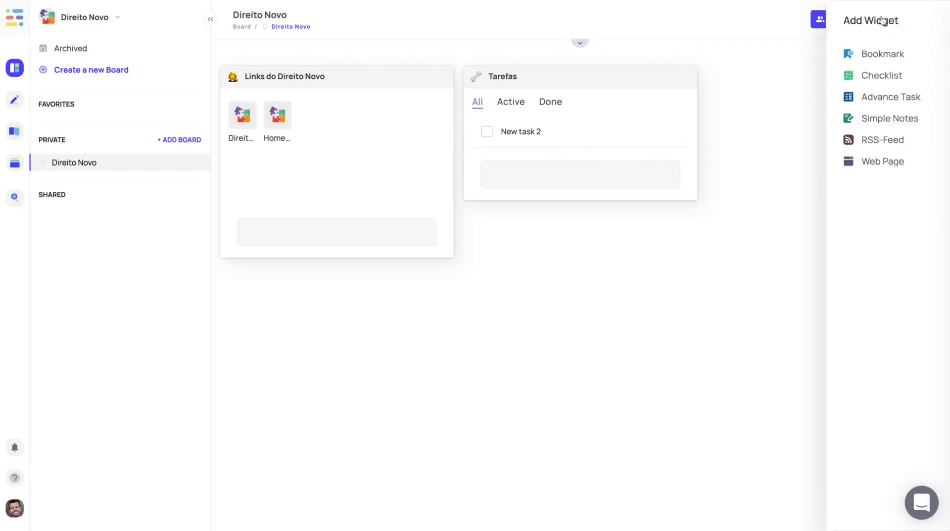
click(840, 99)
click(450, 303)
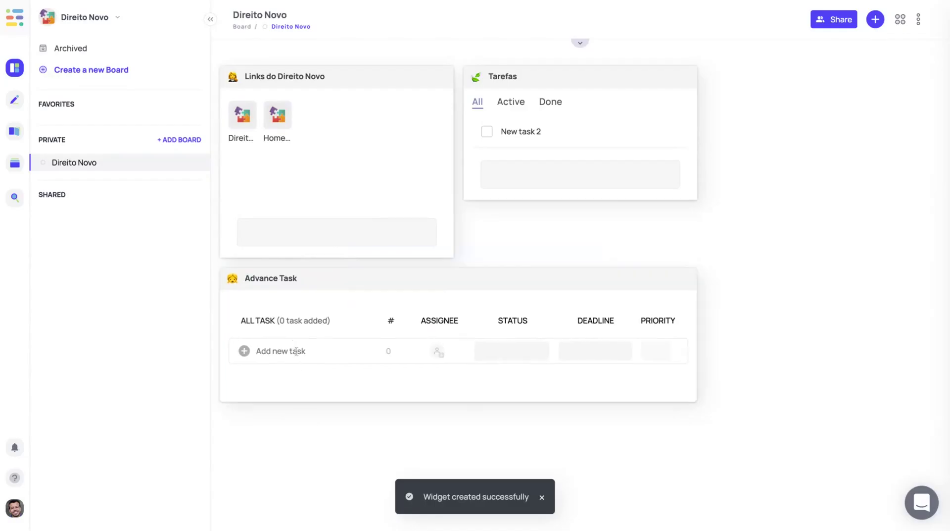
click(296, 351)
text(New task)
key(Return)
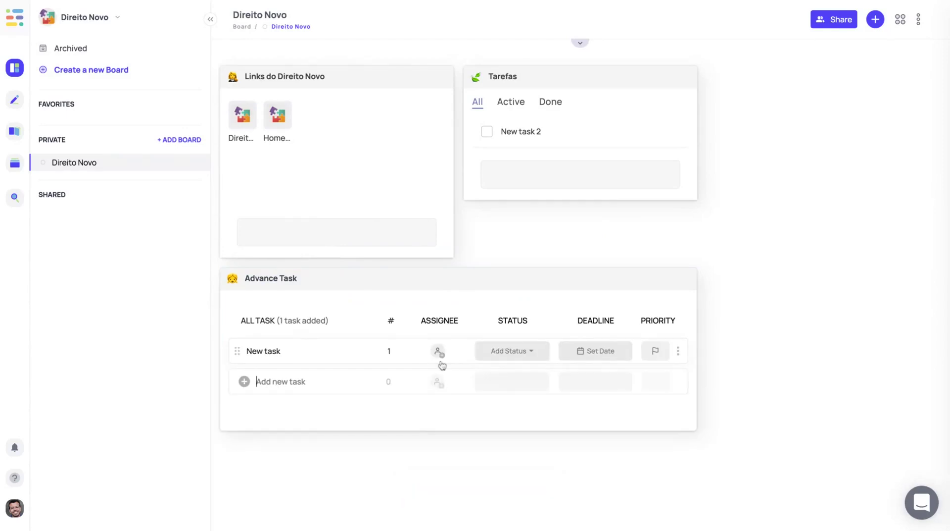
Step: Check the assignee, status, deadline and priority options of "New task" in the Advance Task widget
click(439, 353)
click(546, 347)
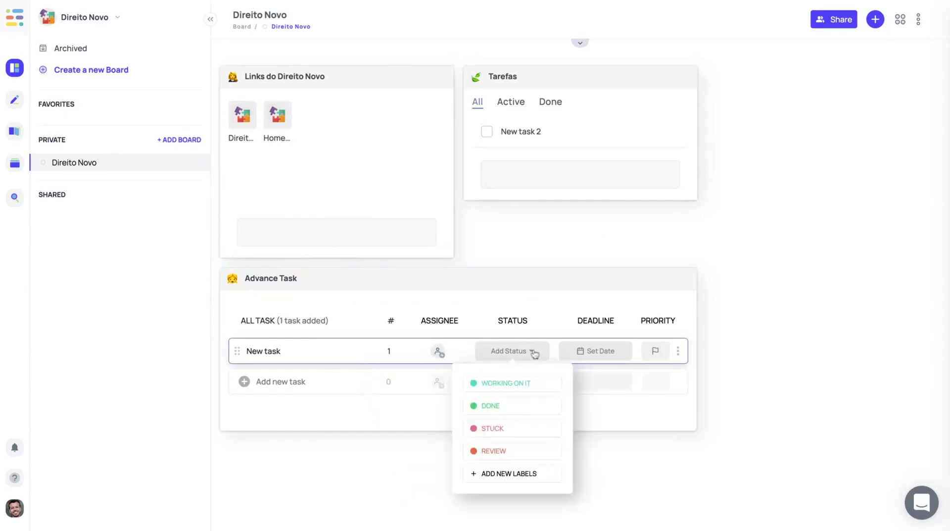
click(613, 354)
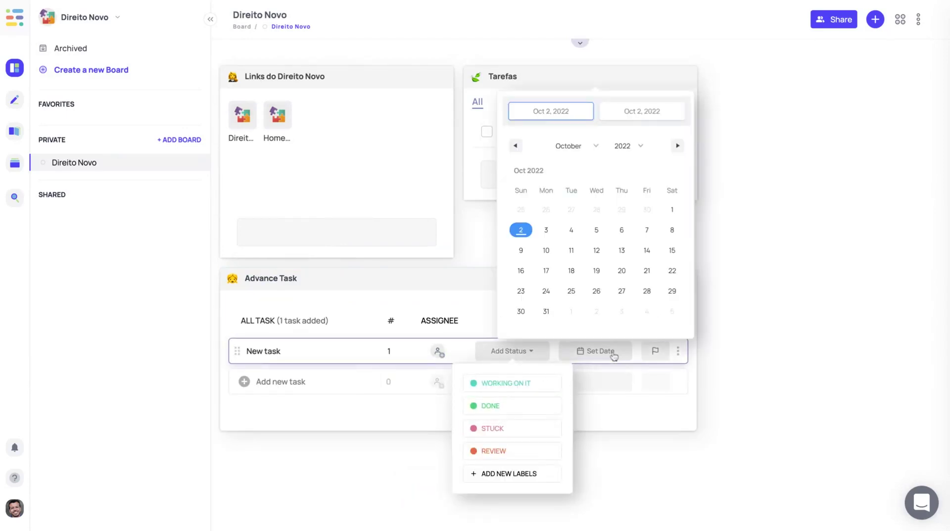
click(658, 352)
Step: Move the Advance Task widget above the other widgets, and add a Simple Notes widget titled "Notes"
drag(360, 286, 378, 70)
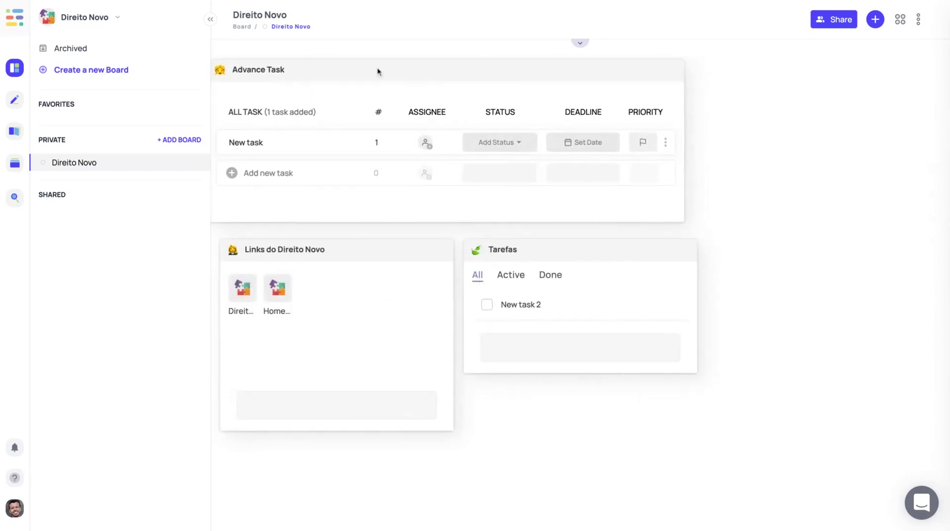
click(525, 454)
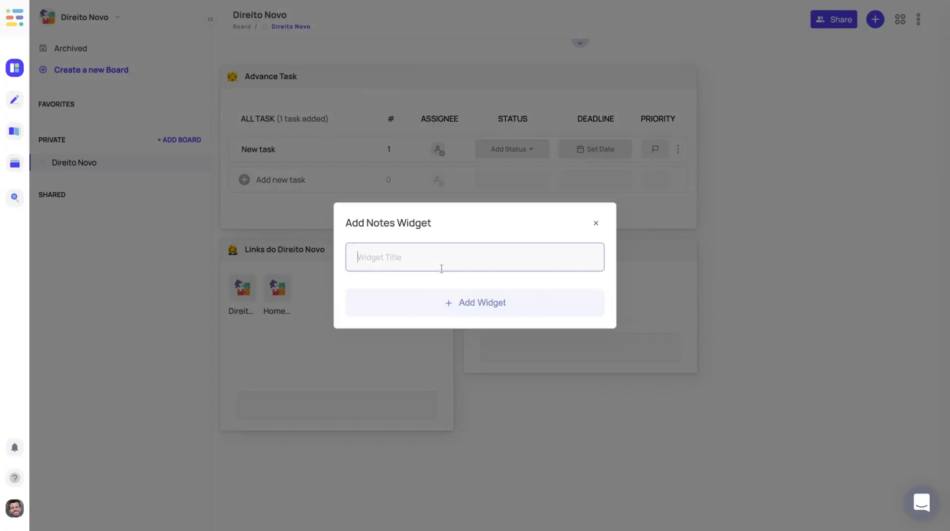
text(Notes)
key(Return)
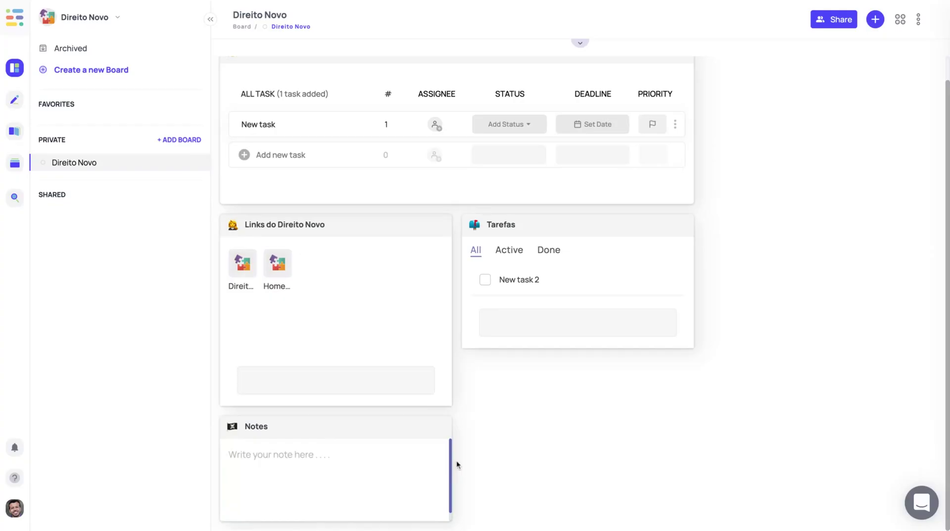
Step: Examine the title and feed URL fields for a new RSS-Feed widget, and close the form without adding it
click(875, 19)
click(840, 139)
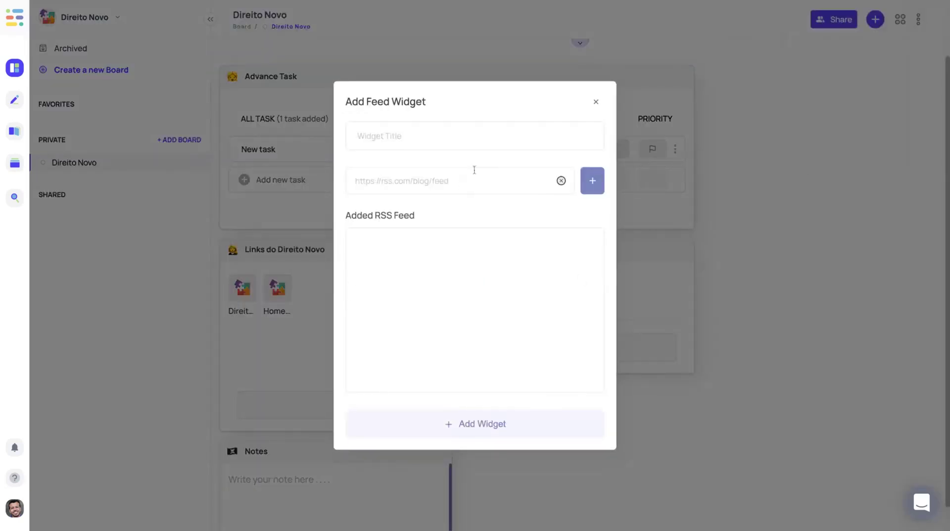
click(405, 186)
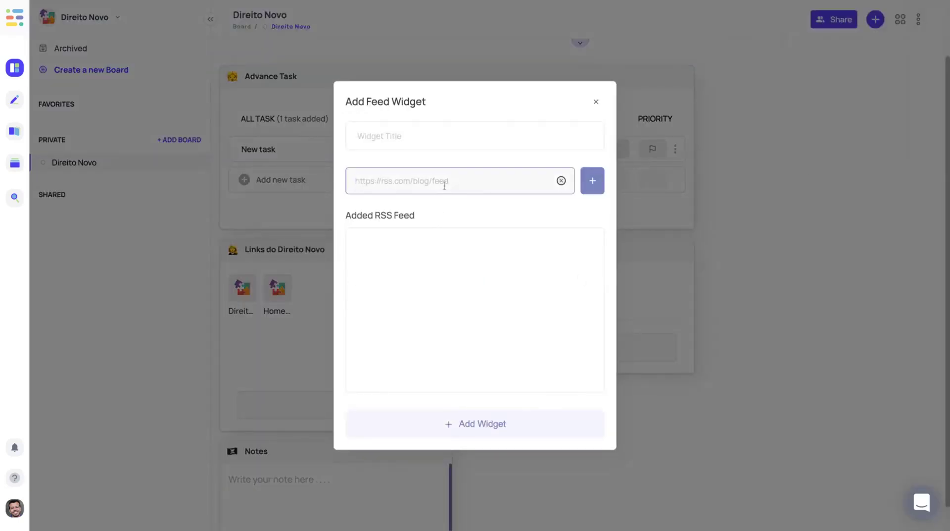
click(359, 127)
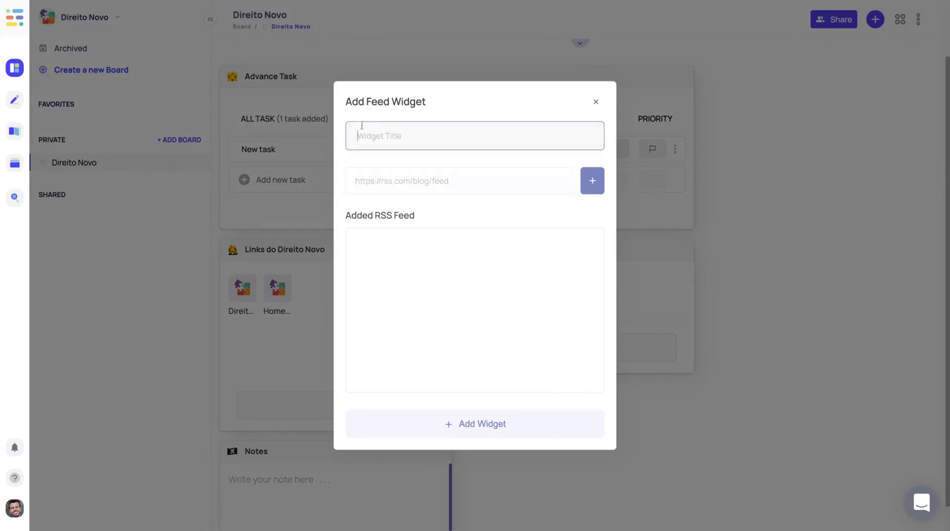
click(596, 102)
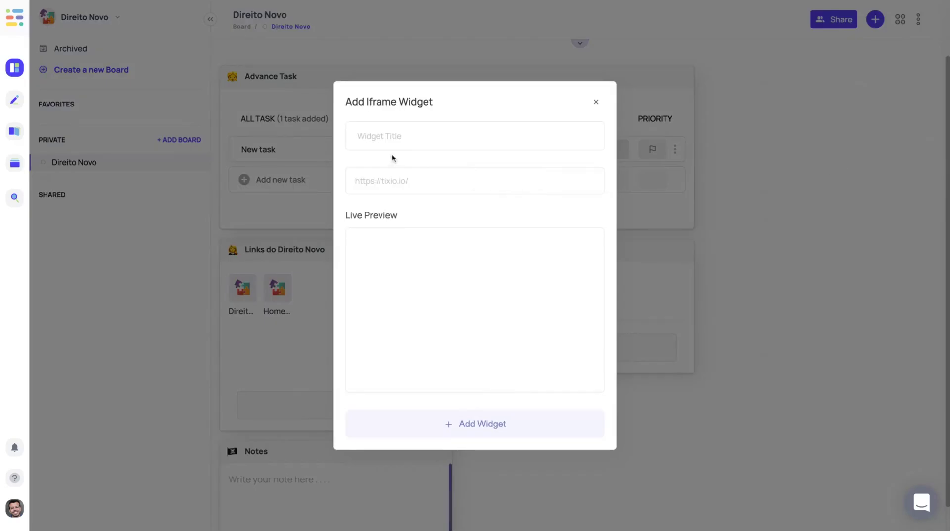
Step: Add a Web Page widget titled "Direito Novo" that embeds AppSumo's Rumble Studio page
click(393, 141)
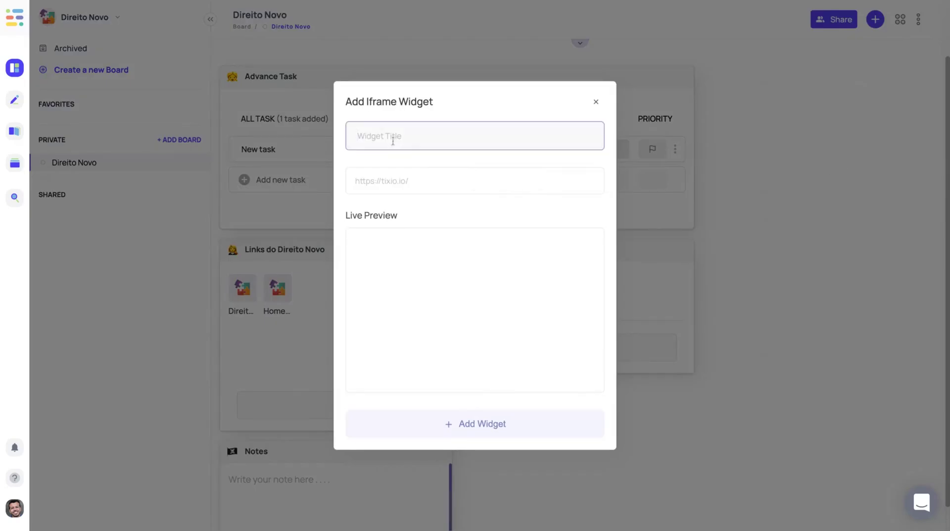
text(Direito Novo)
key(Tab)
text(https://appsumo.com)
click(492, 420)
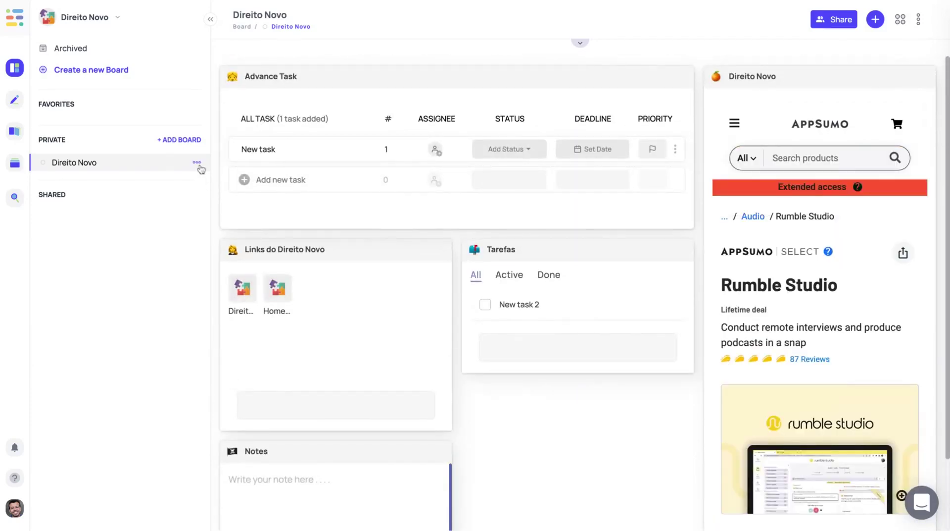
Step: View the Direito Novo board's options, and dismiss the image upload on the Getting Started With Tixio Wiki page
click(197, 163)
click(140, 290)
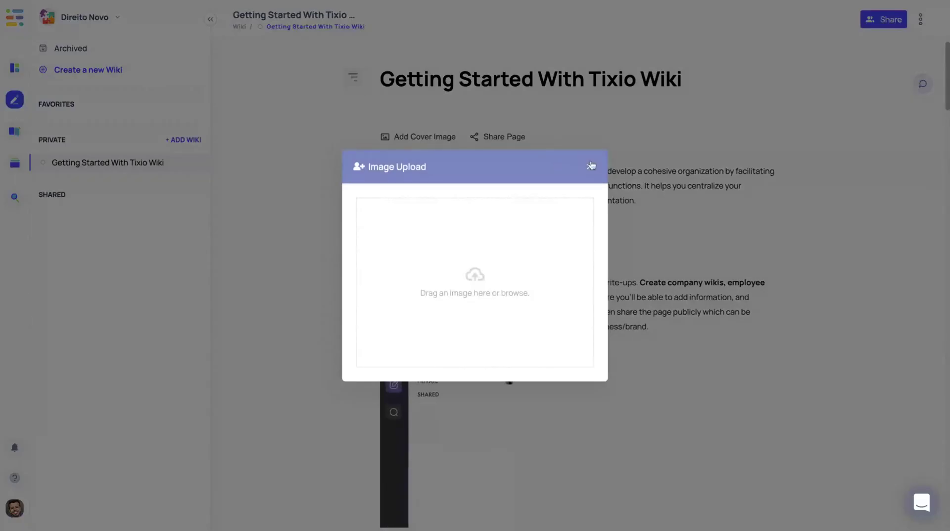
click(591, 165)
Step: Insert a separator below the Need Support section at the end of the Getting Started With Tixio Wiki page
scroll(476, 267, down, 20)
click(425, 252)
text(/)
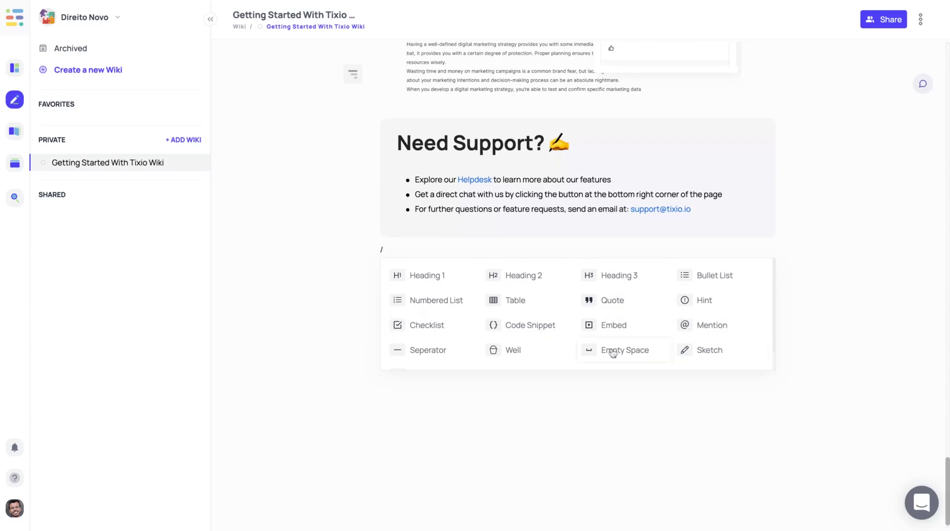
click(441, 352)
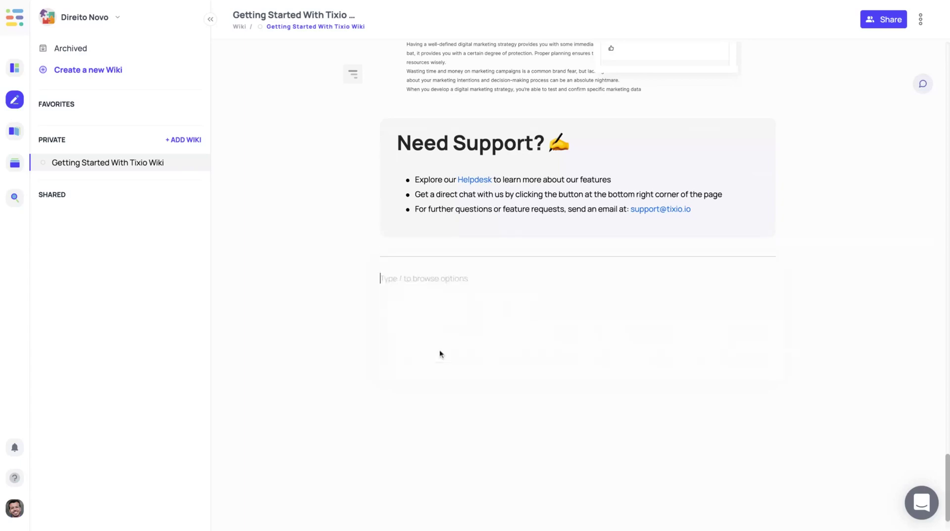
Step: Browse the wiki templates and create a private wiki from the Meeting Minutes template
scroll(456, 351, up, 20)
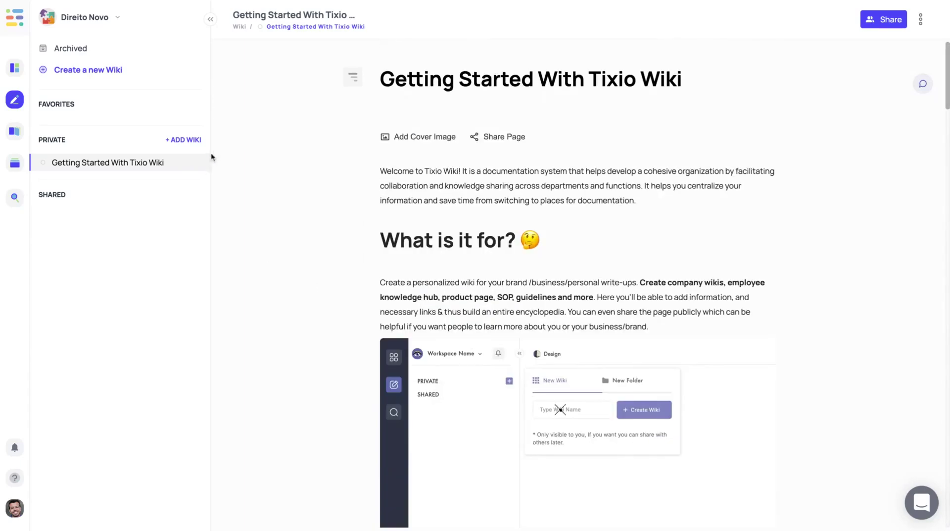
click(198, 162)
click(159, 217)
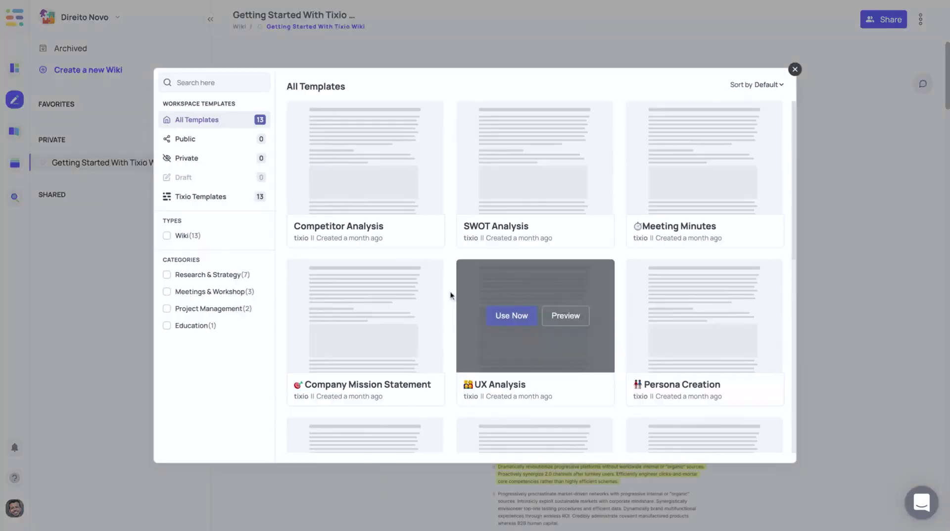
scroll(449, 292, down, 10)
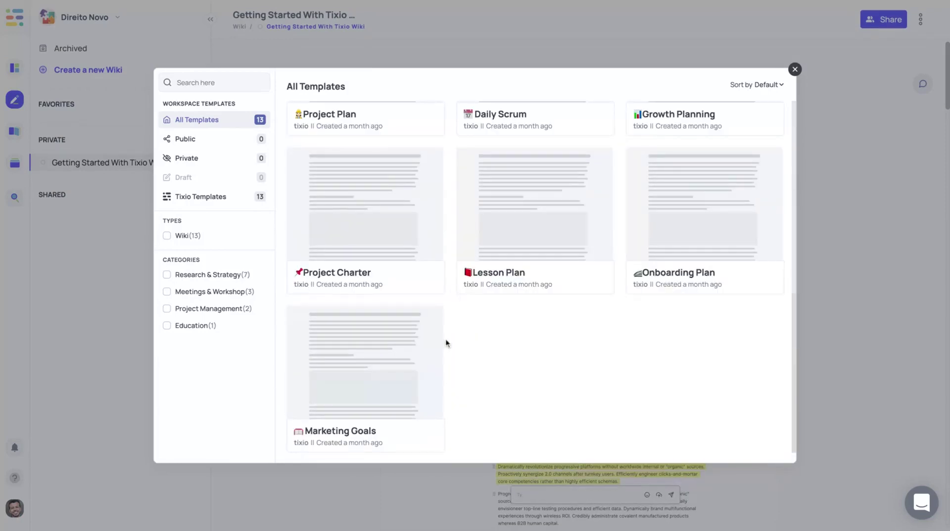
scroll(463, 340, up, 2)
scroll(462, 313, up, 5)
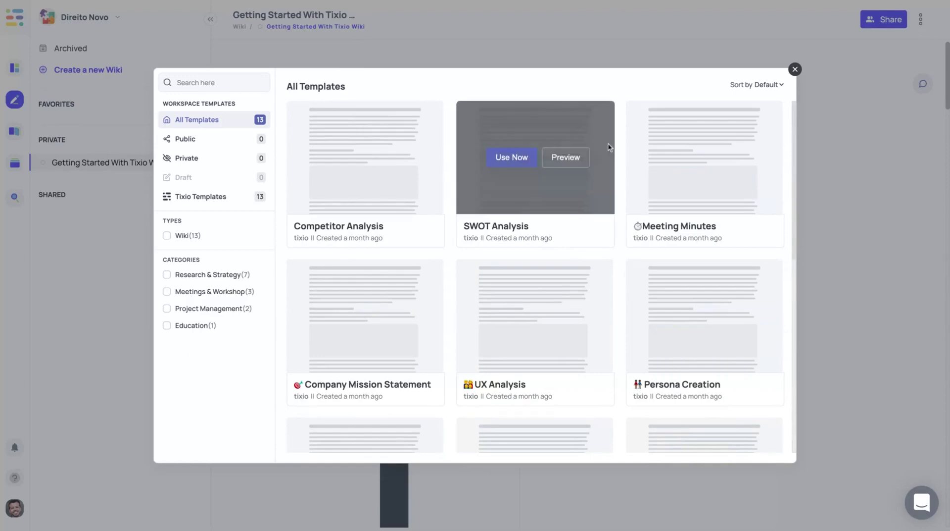
mouse_move(685, 162)
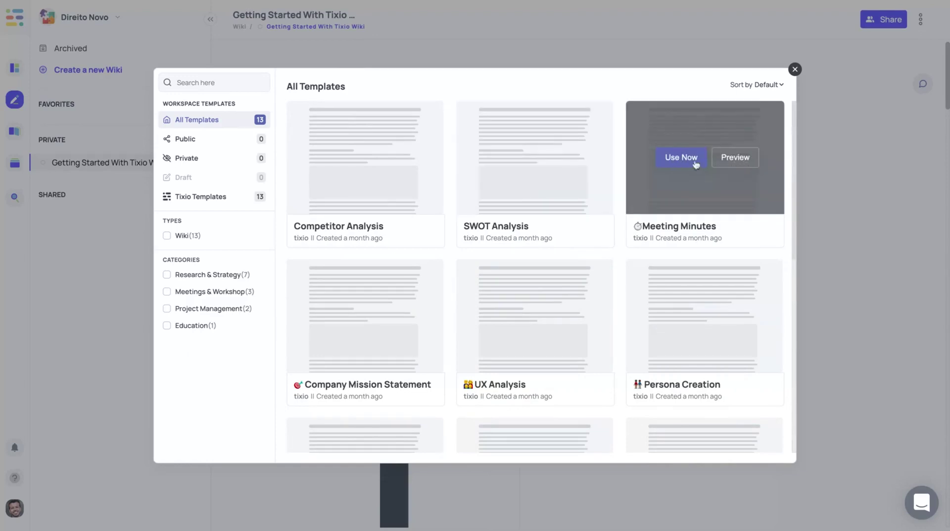
click(692, 161)
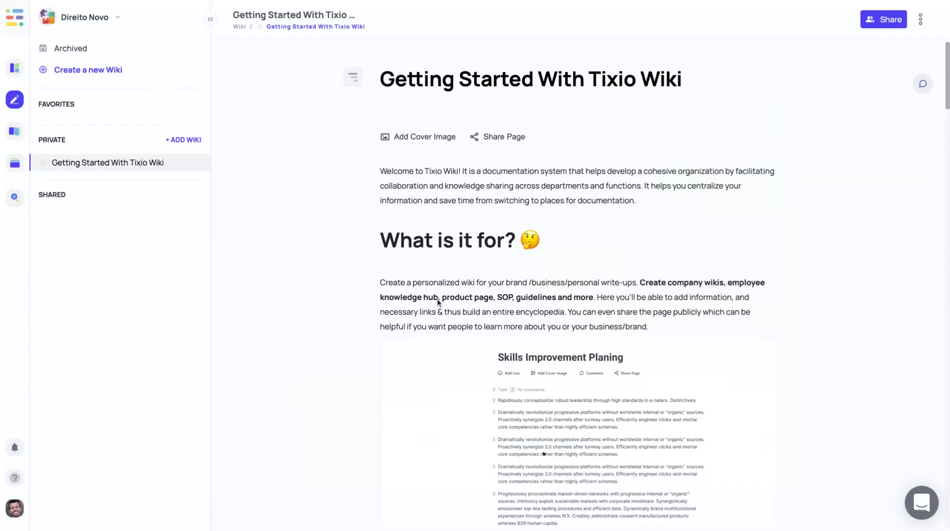
Step: Look through the Meeting Minutes wiki and permanently delete it
scroll(628, 271, down, 6)
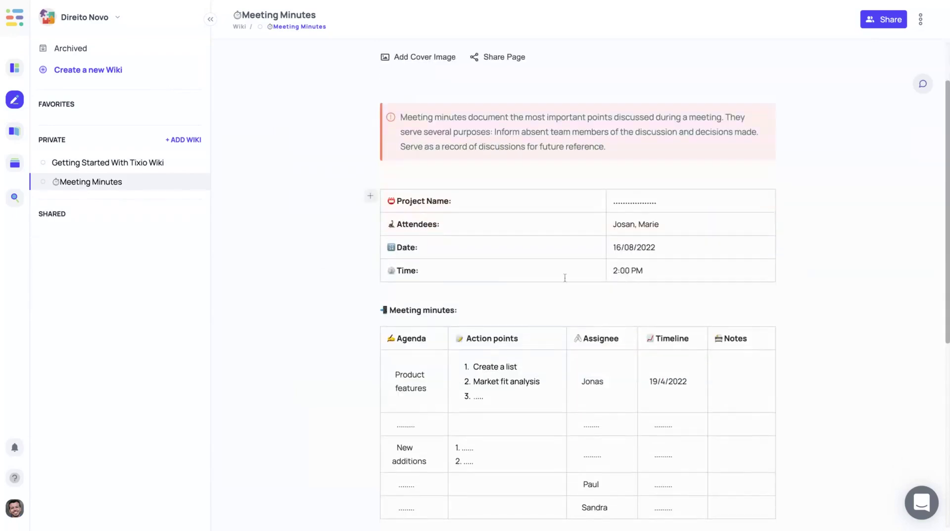
scroll(471, 271, up, 6)
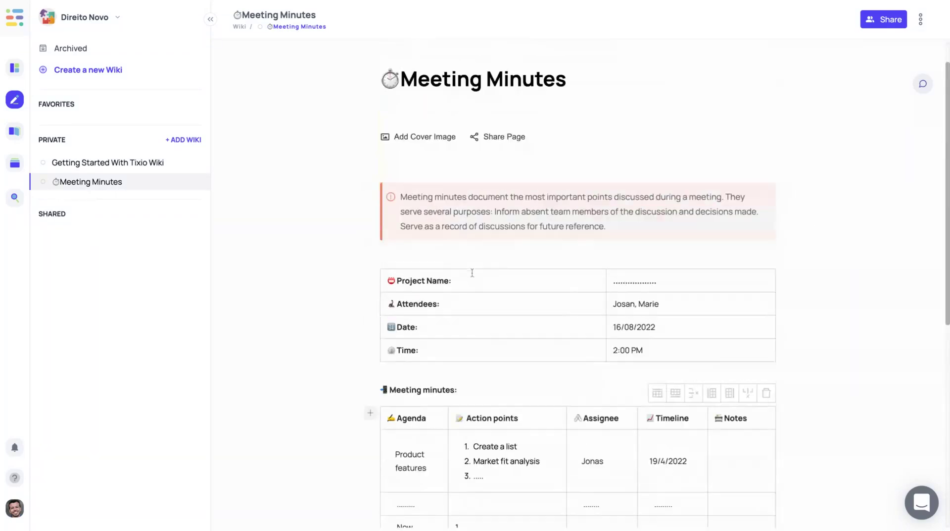
scroll(520, 350, down, 4)
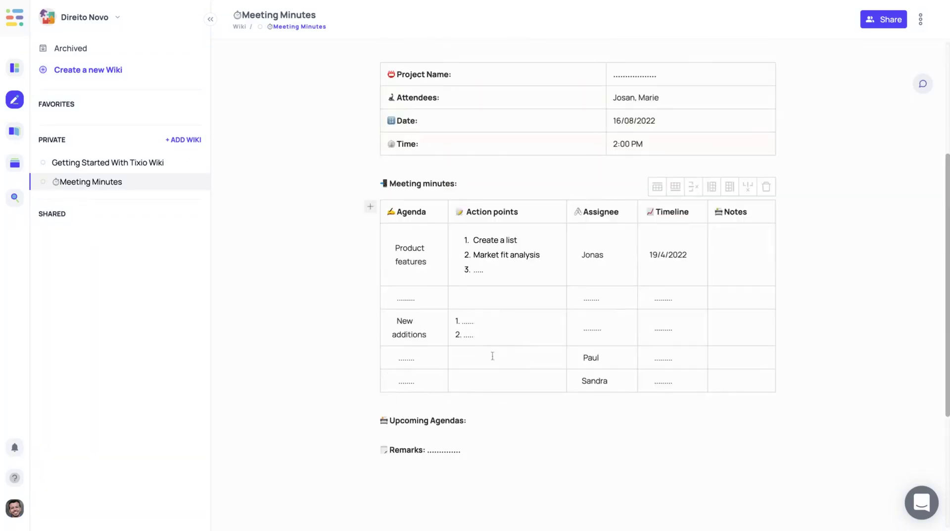
scroll(492, 355, up, 4)
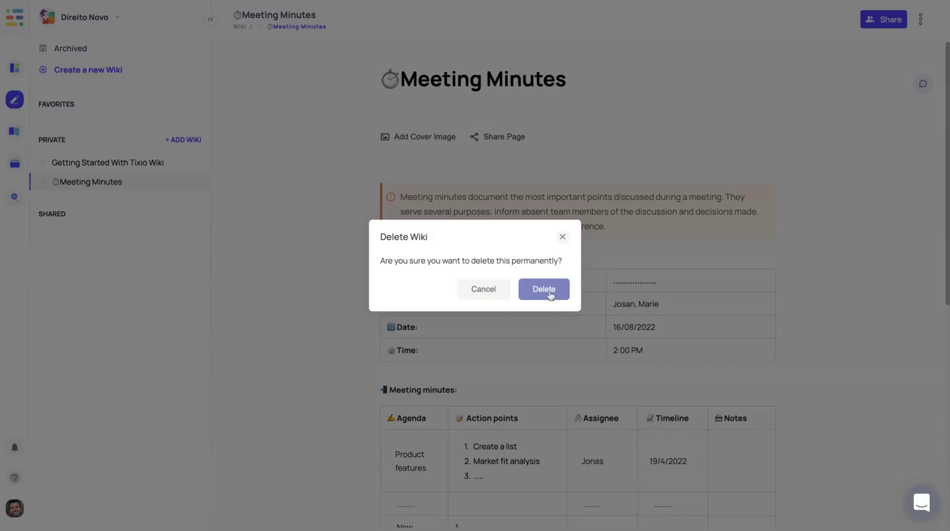
click(546, 291)
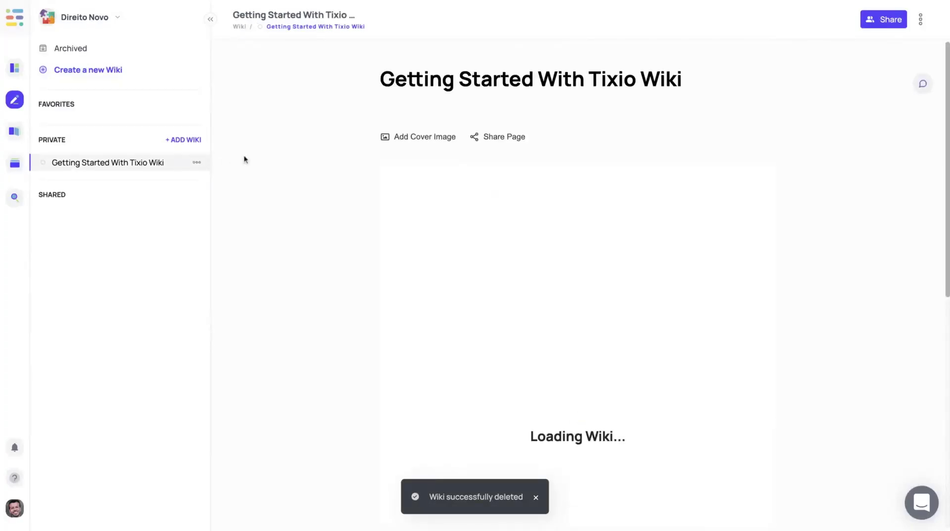
Step: Share the Getting Started With Tixio Wiki page with anyone who has the link, and copy that link
click(880, 24)
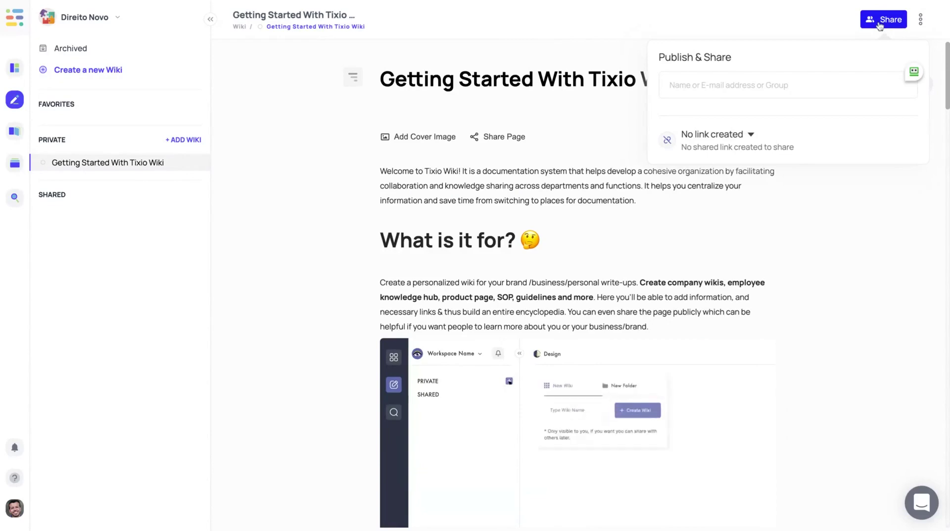
click(717, 134)
click(724, 184)
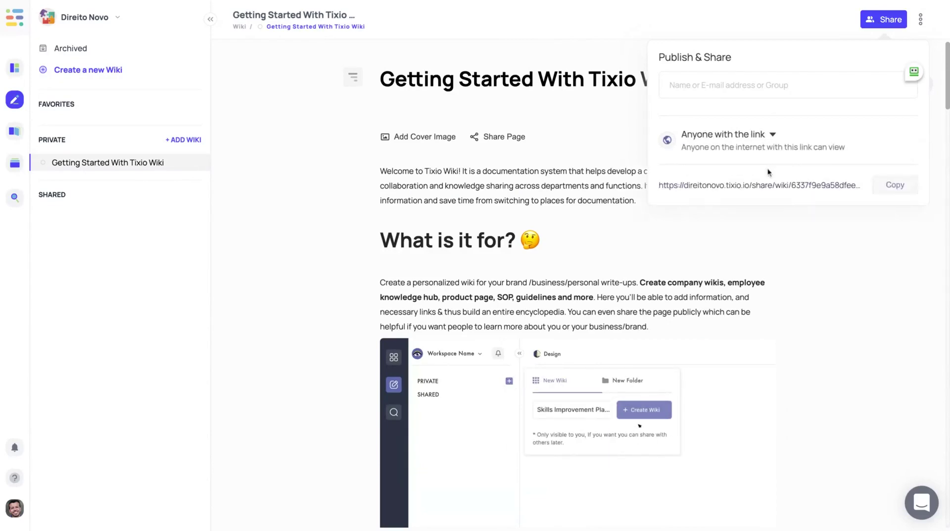
click(895, 184)
Step: Open the shared link and read through the public version of the Getting Started With Tixio Wiki page
scroll(297, 176, down, 10)
click(260, 5)
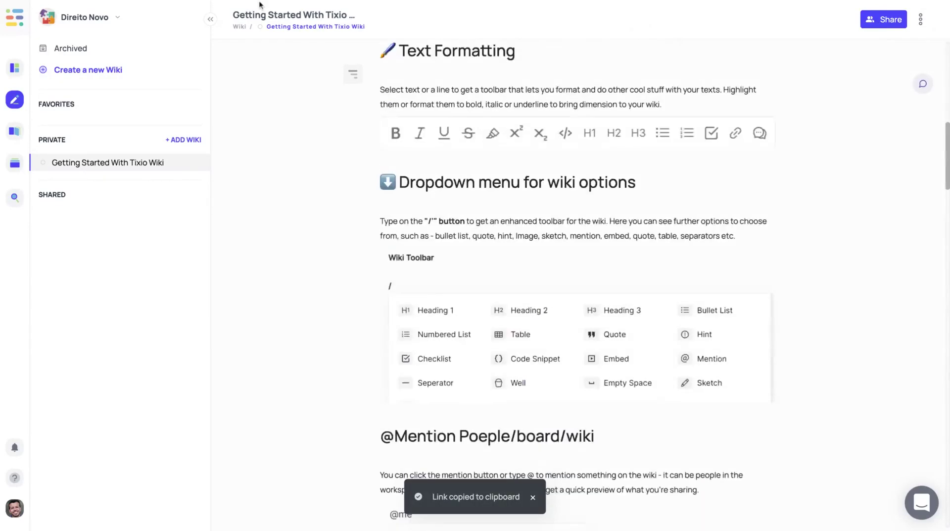
scroll(261, 4, down, 2)
scroll(389, 126, down, 20)
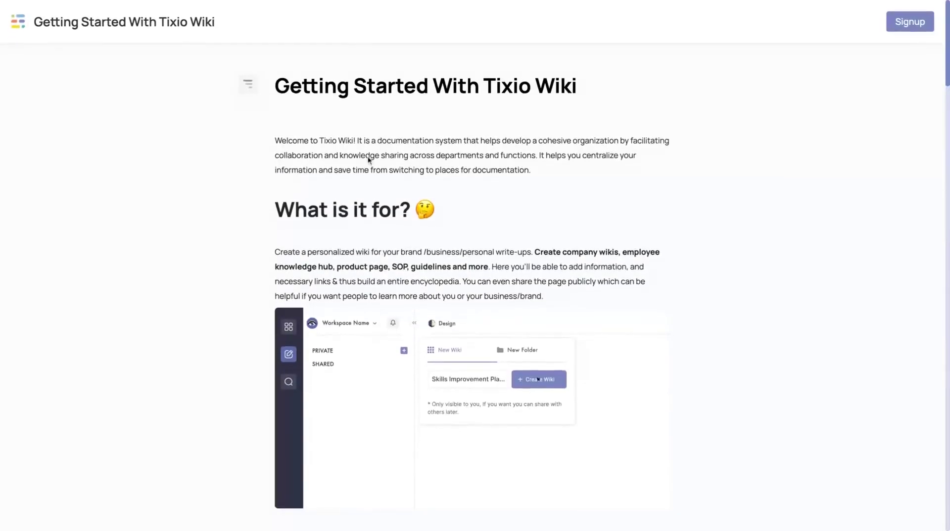
scroll(369, 162, up, 15)
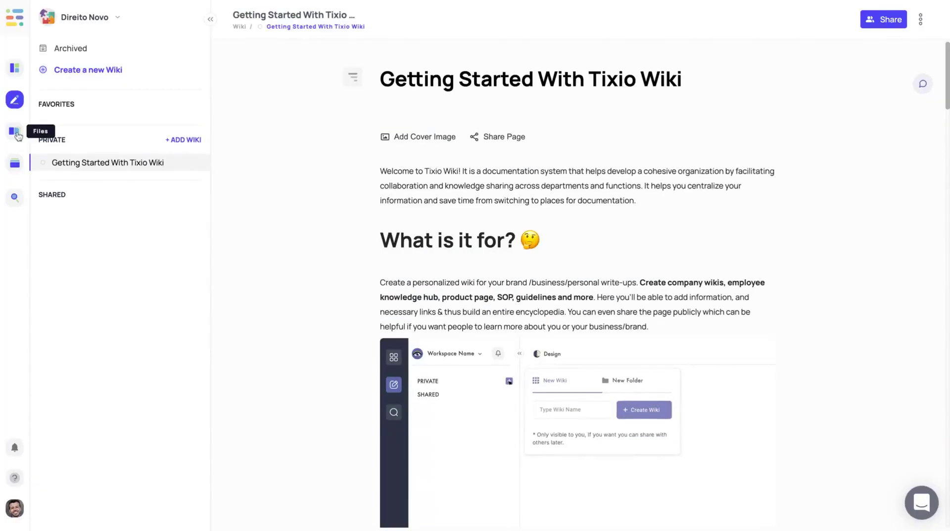
Step: Connect a Google Drive account to the workspace's Files section and authorize the access Tixio requests
click(15, 132)
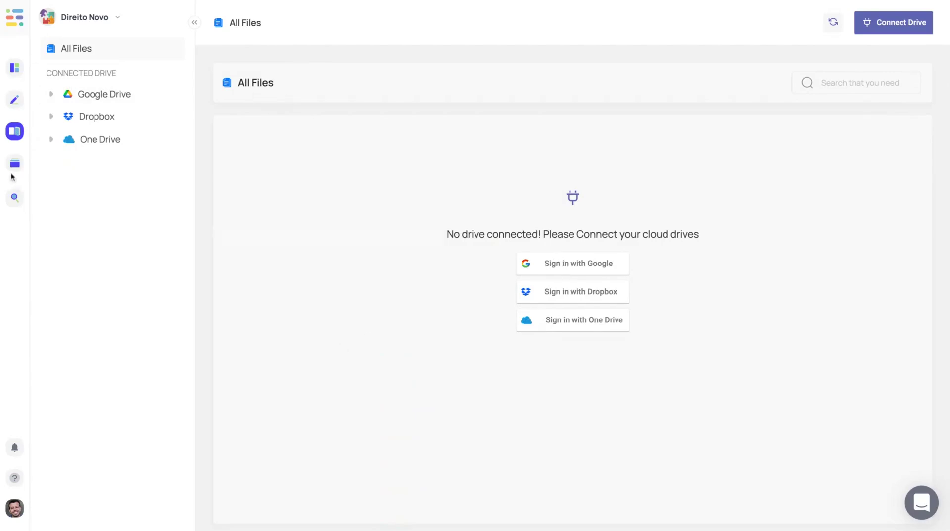
click(594, 261)
click(441, 171)
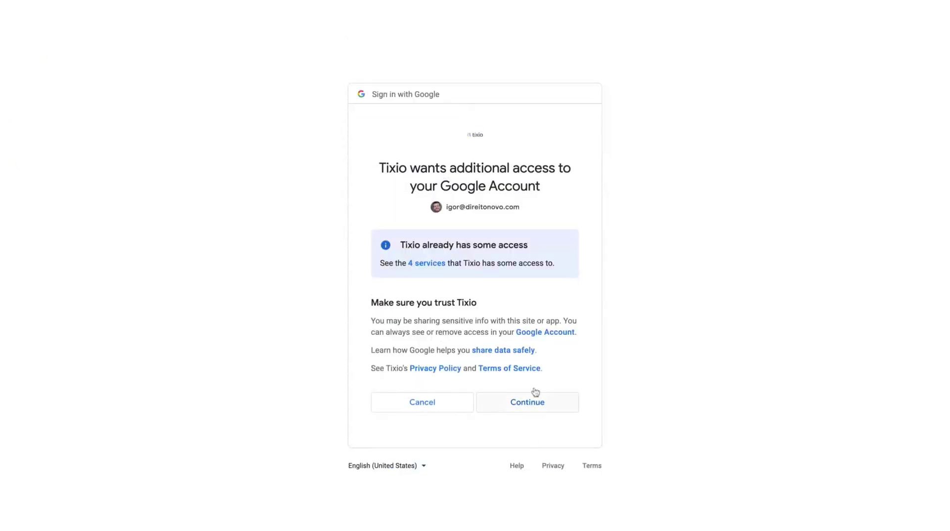
click(530, 402)
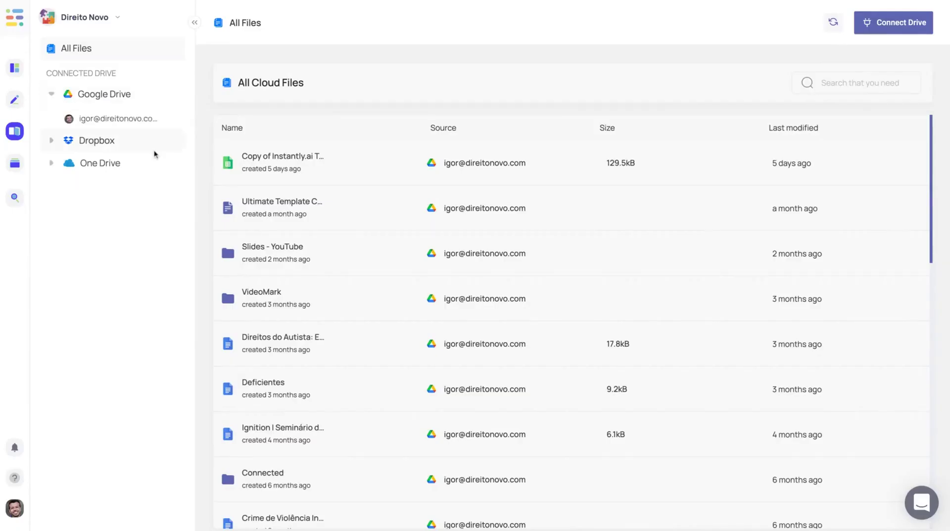
Step: Connect a second Google Drive account and look through the combined list of cloud files
click(893, 23)
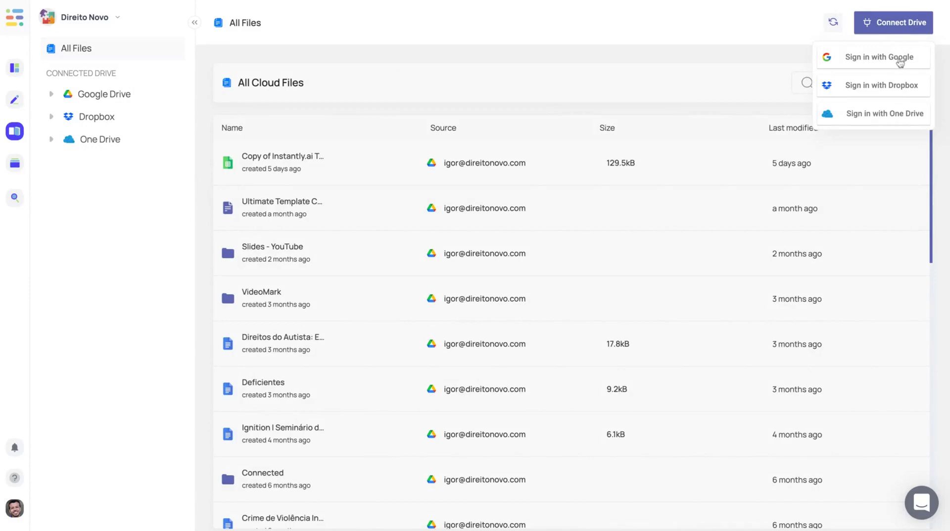
click(899, 58)
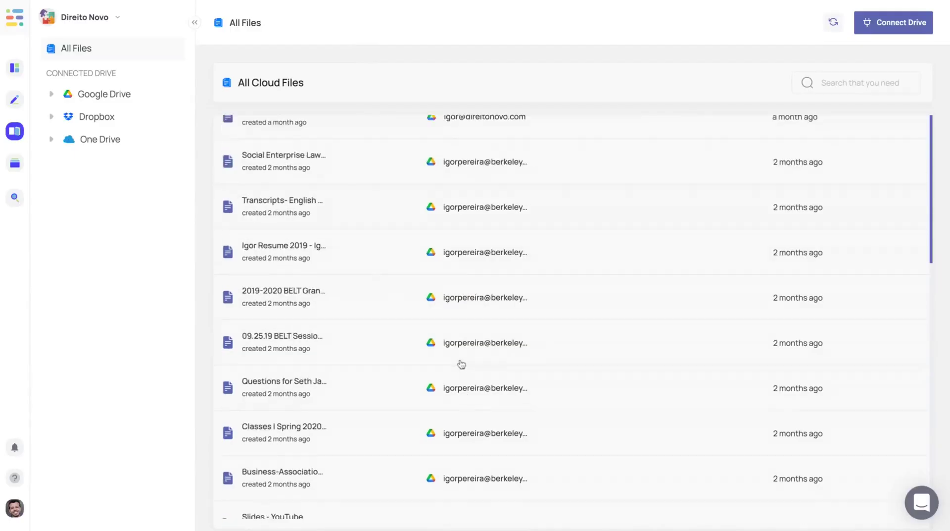
scroll(456, 369, down, 5)
scroll(456, 369, down, 12)
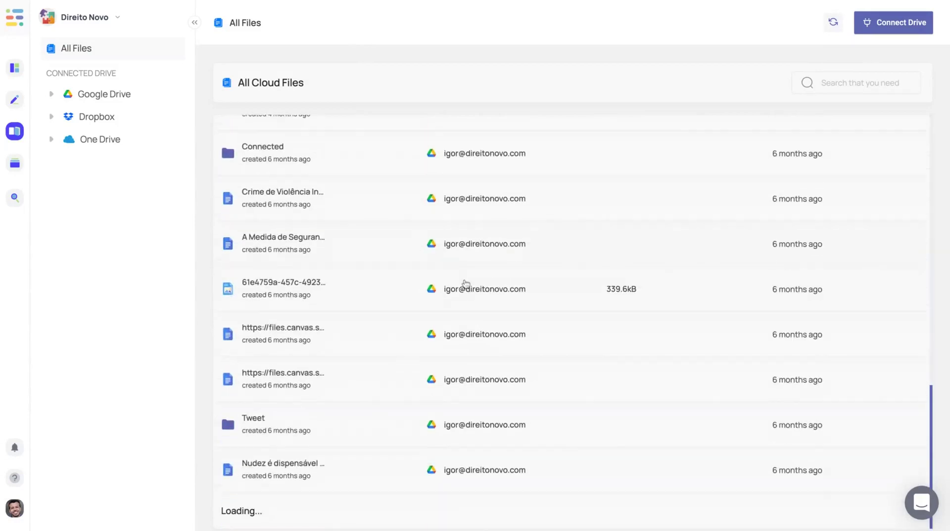
Step: Search all cloud files for "direito" and clear the search
click(843, 82)
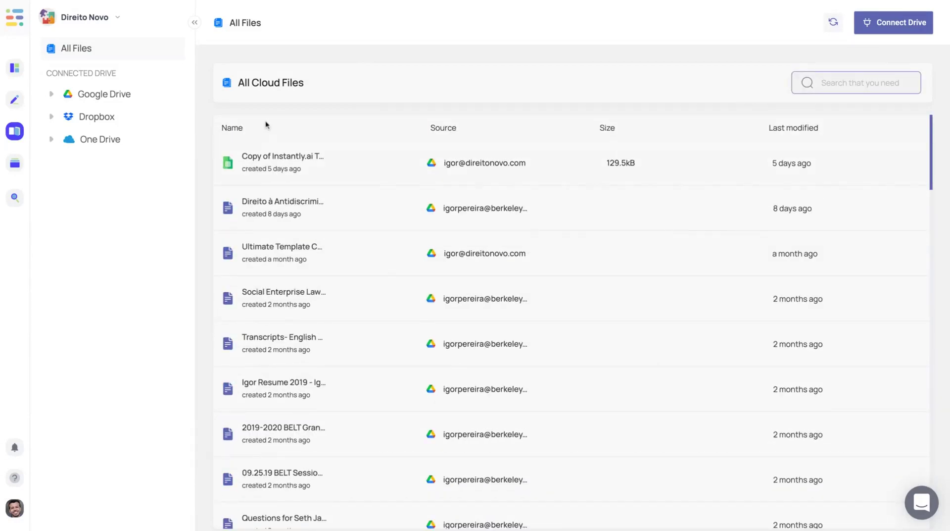
text(direito)
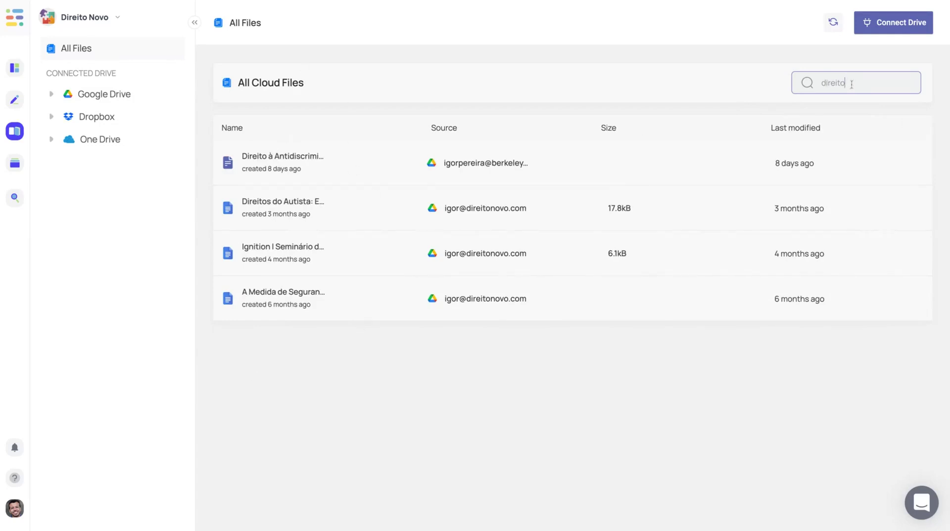
key(ctrl+a)
key(BackSpace)
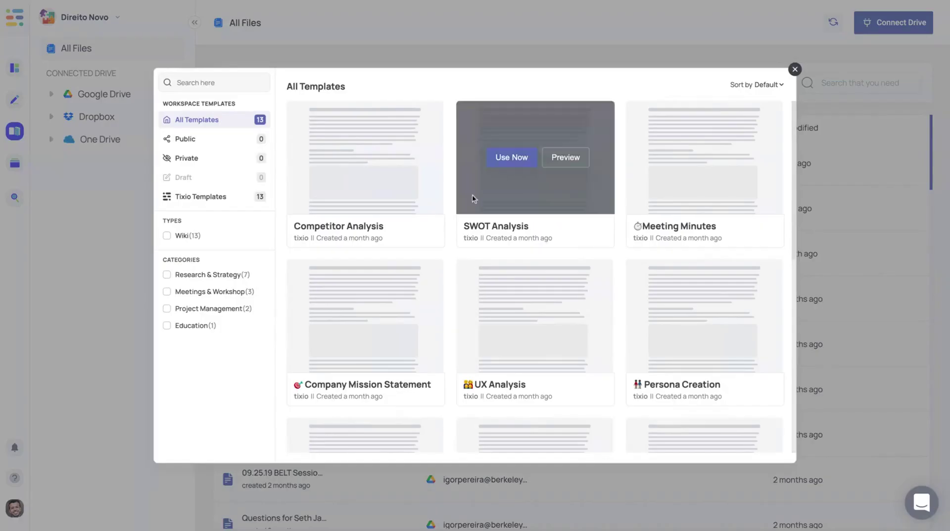
Step: View the template library and the workspace-wide search, closing each one
click(794, 70)
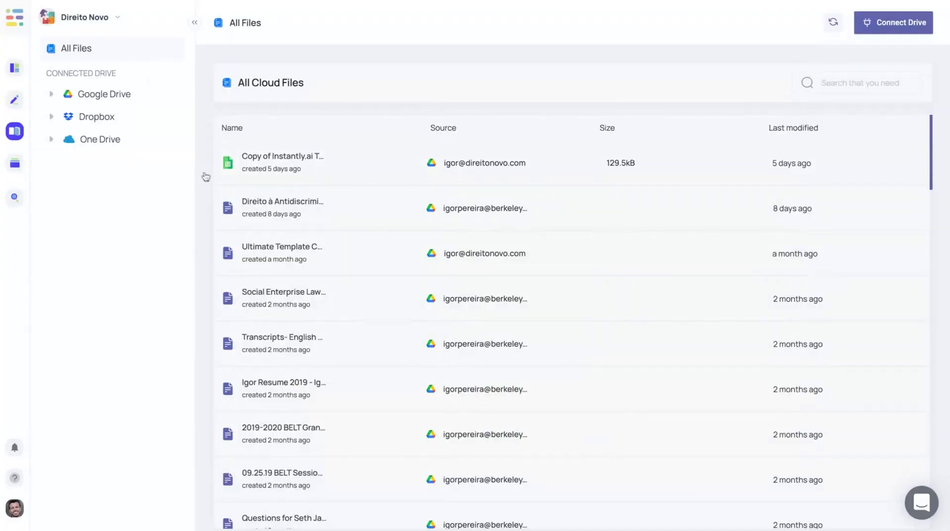
click(15, 197)
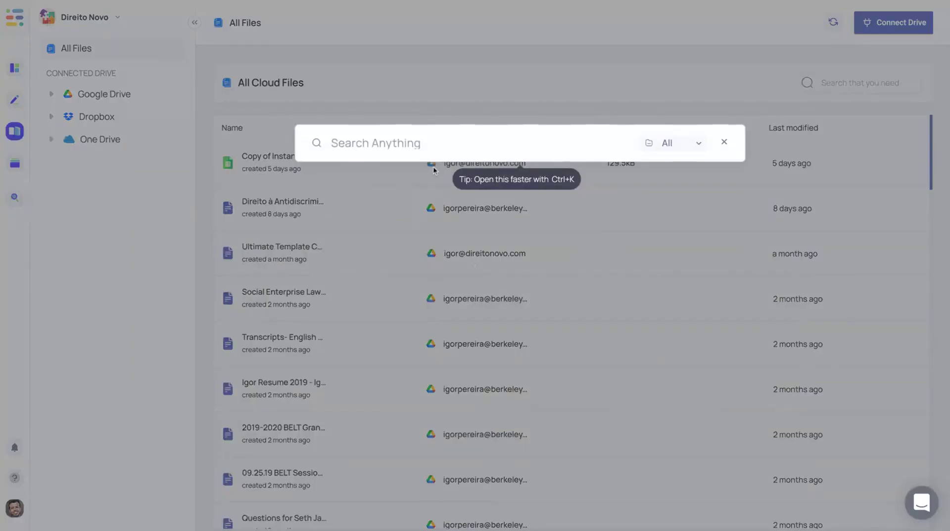
click(723, 143)
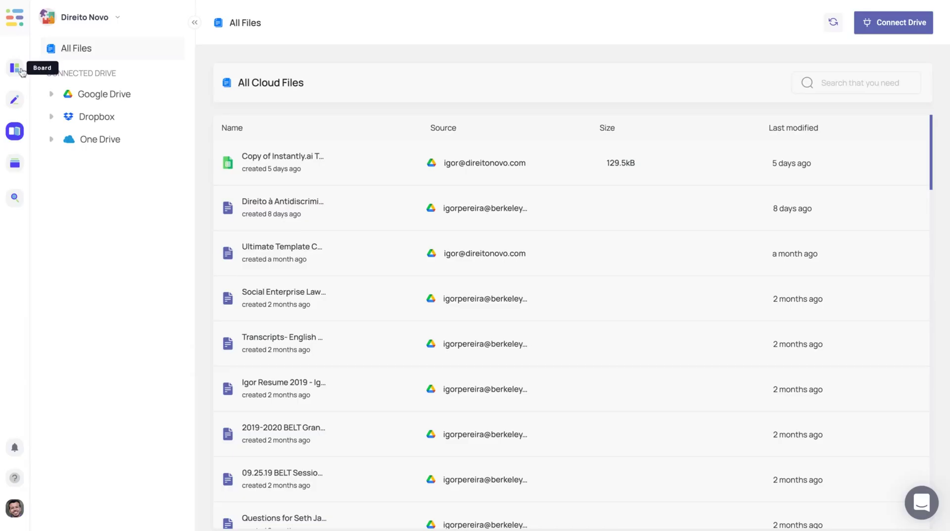
Step: Return to the boards section and create a new private board
click(22, 68)
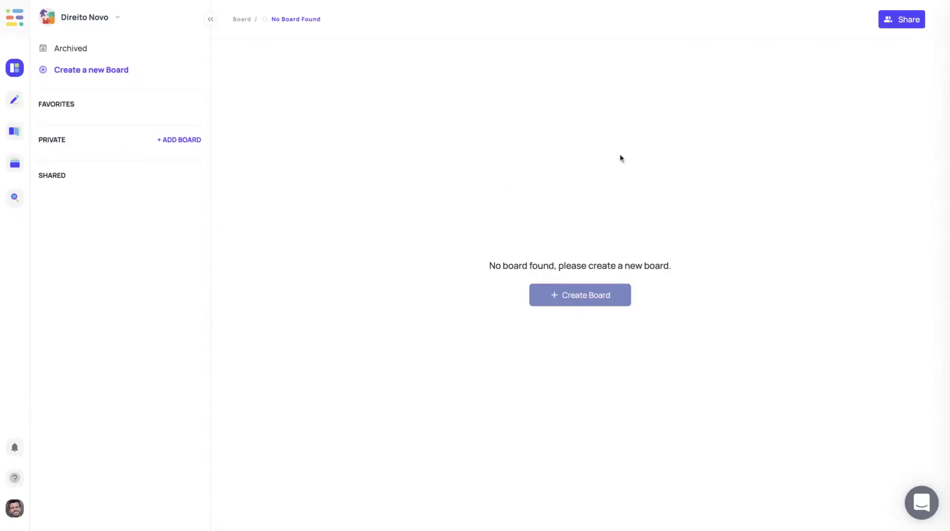
drag(612, 296, 567, 304)
click(567, 305)
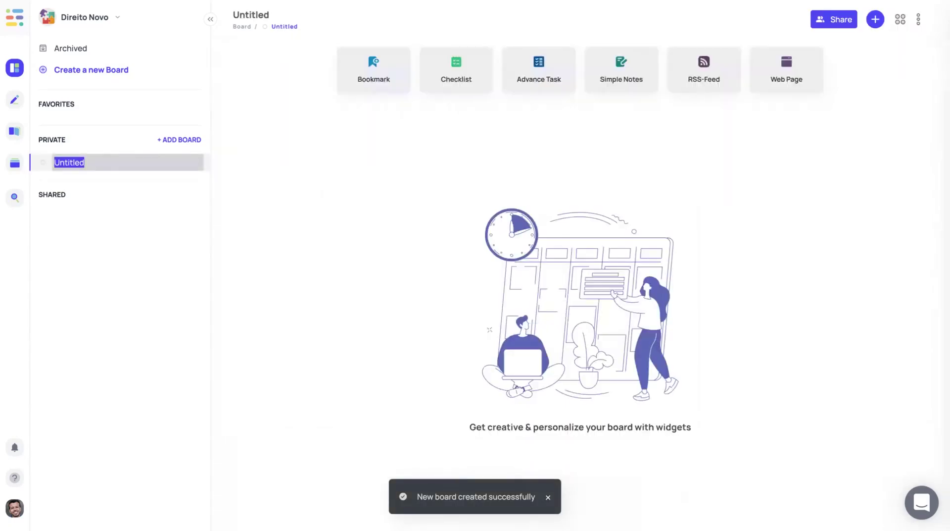